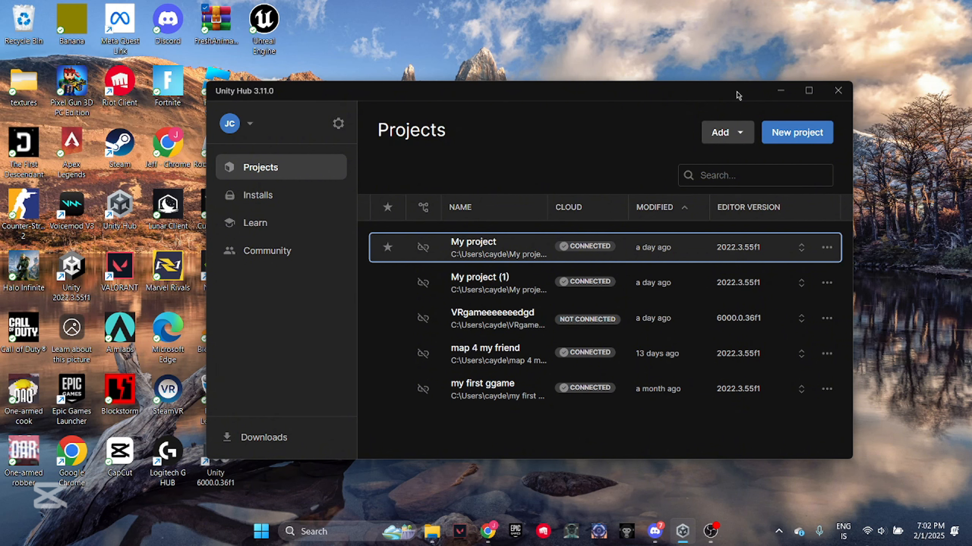
Search the web for "unity download" and open the Unity Hub download page on unity.com
text(unity download)
key(Return)
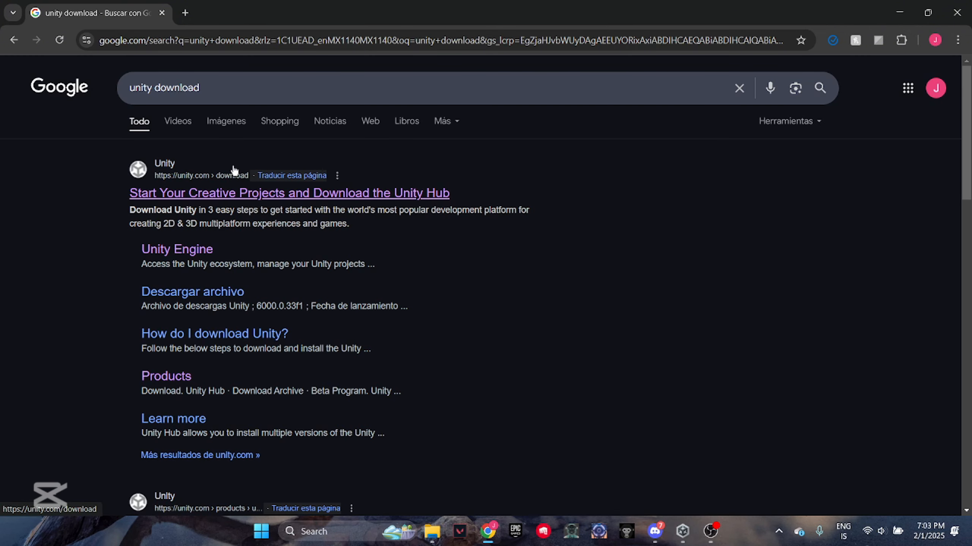
click(366, 192)
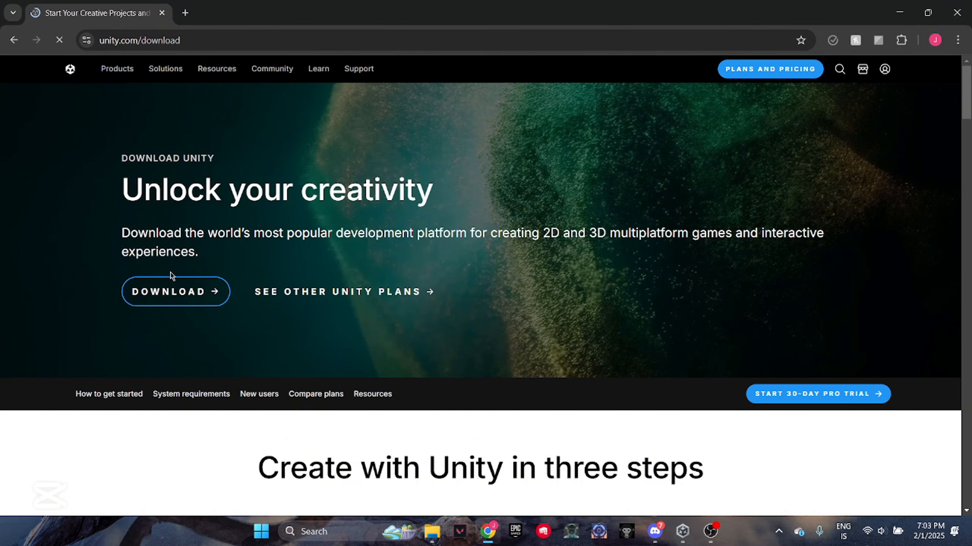
click(900, 12)
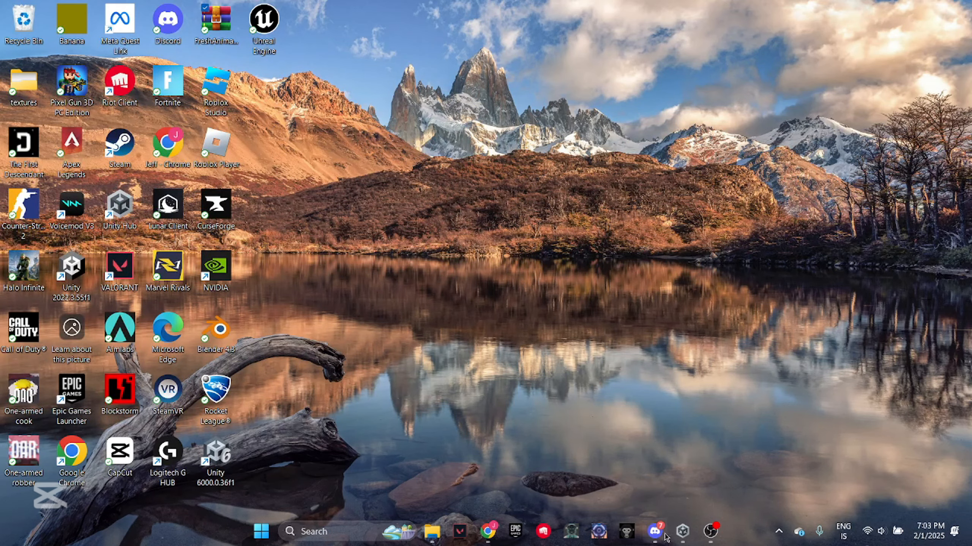
Switch to Unity Hub and review the installed editors and the official releases available for installation
click(682, 532)
drag(582, 90, 538, 67)
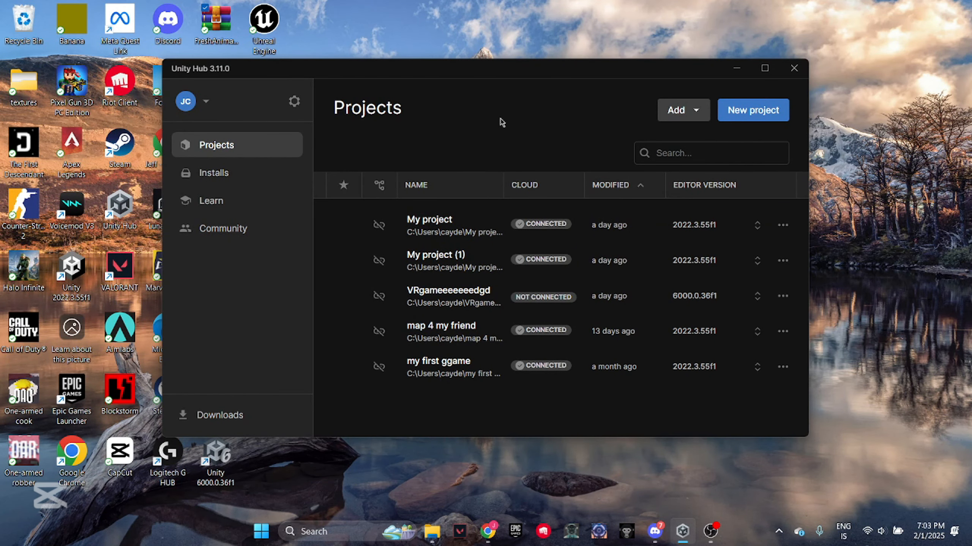
click(214, 172)
click(751, 110)
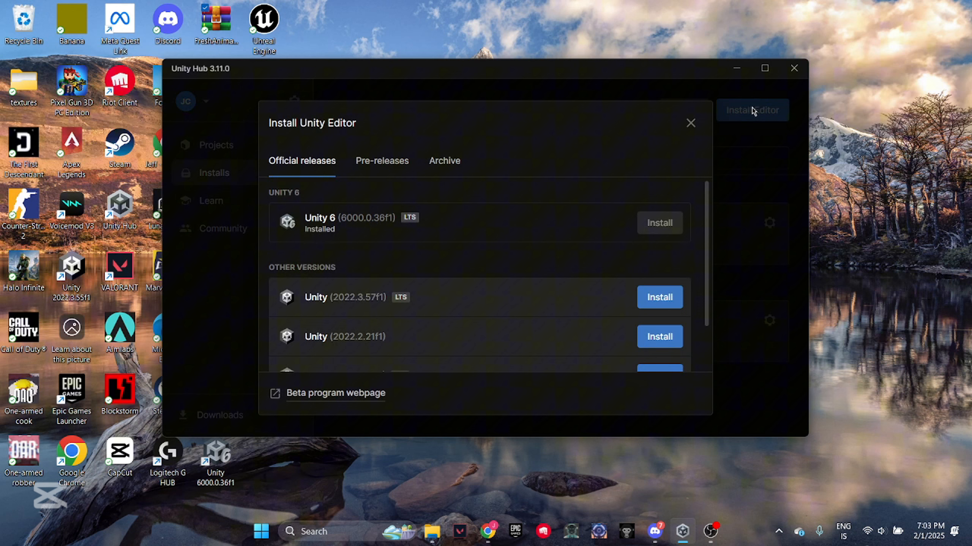
click(690, 124)
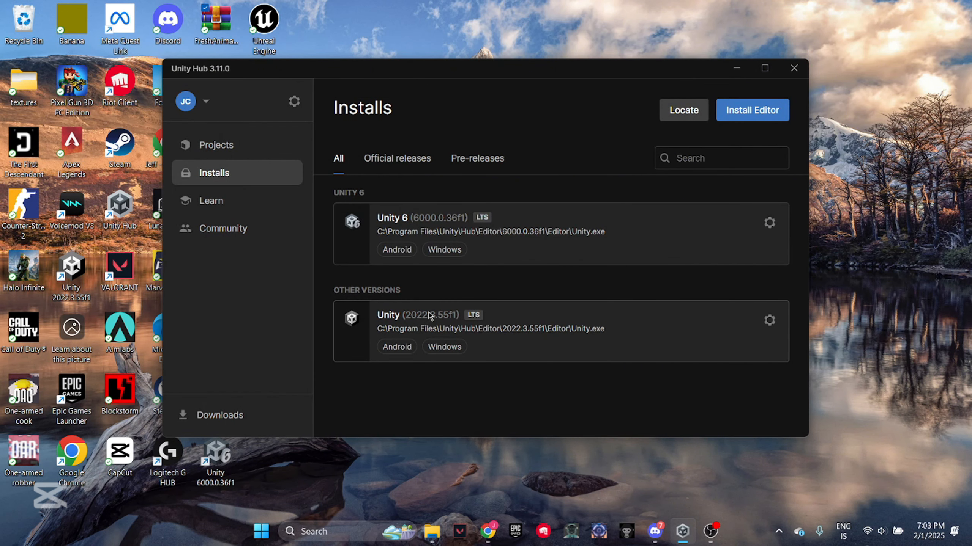
click(751, 110)
click(675, 283)
click(285, 271)
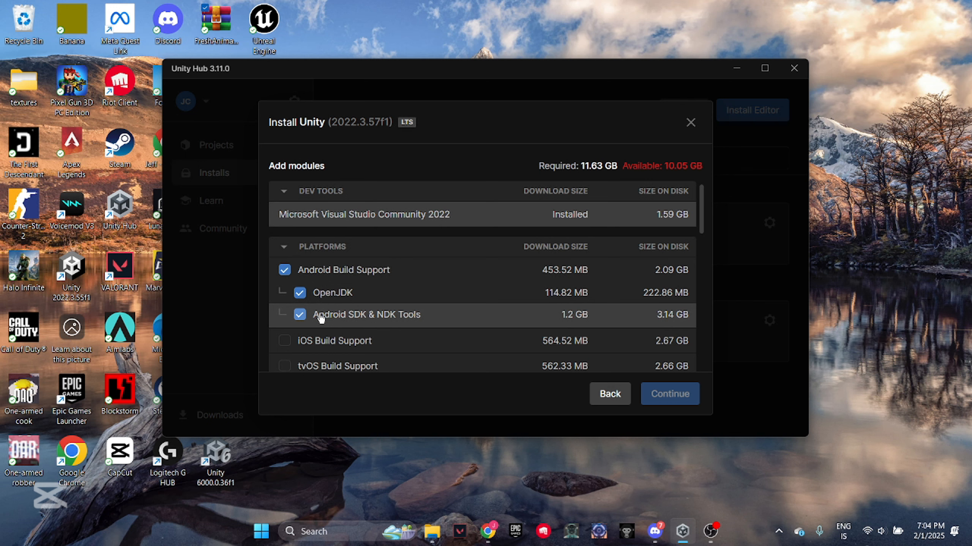
click(610, 394)
click(691, 124)
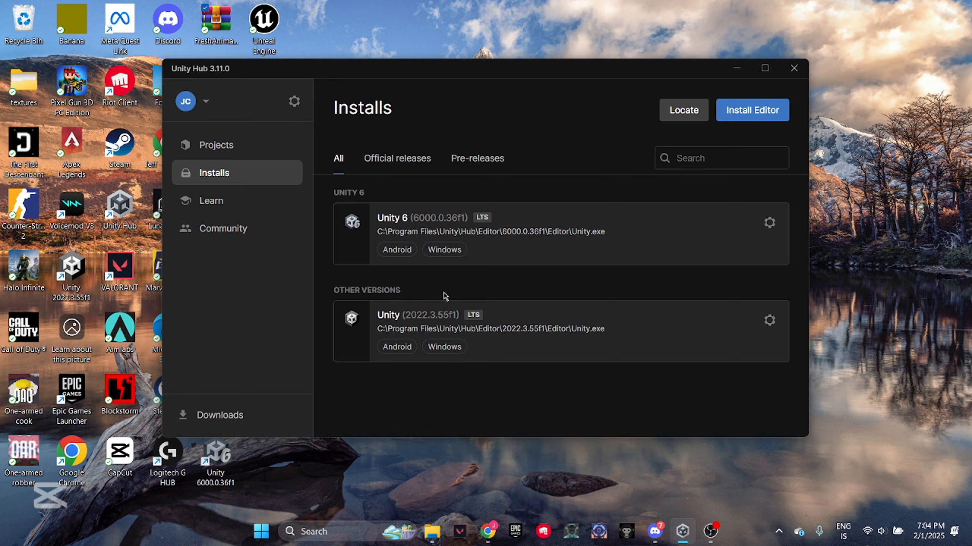
Start a new project with editor version 2022.3.55f1 and the 3D (Built-In Render Pipeline) template
click(255, 152)
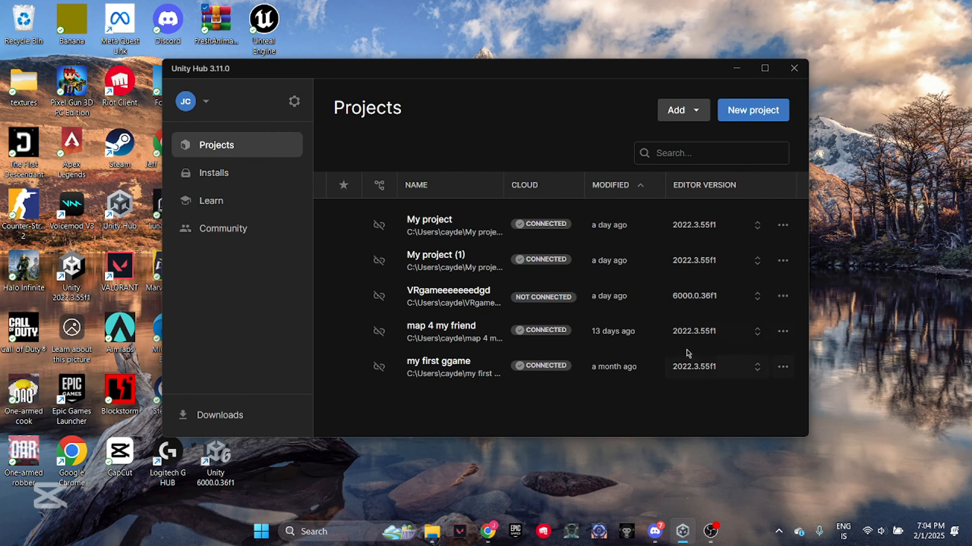
click(761, 111)
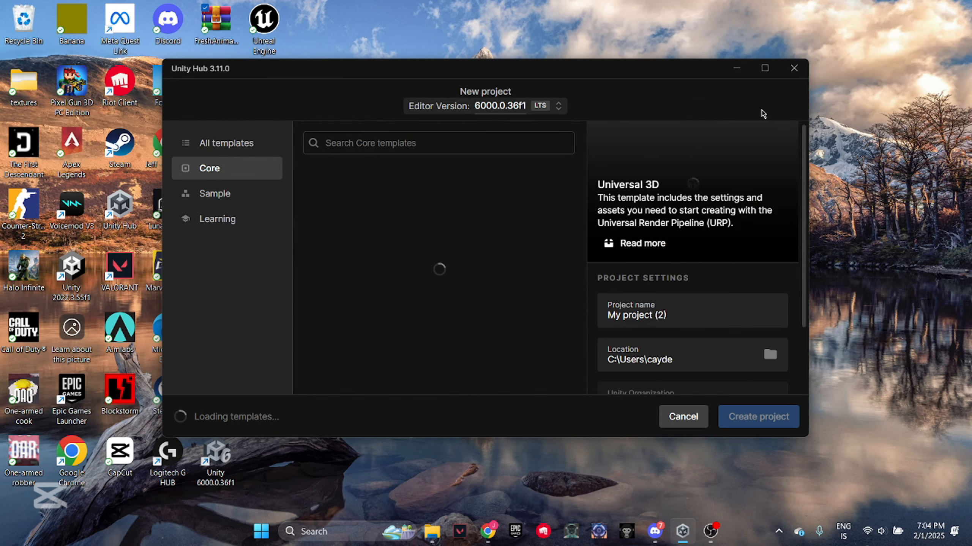
click(550, 108)
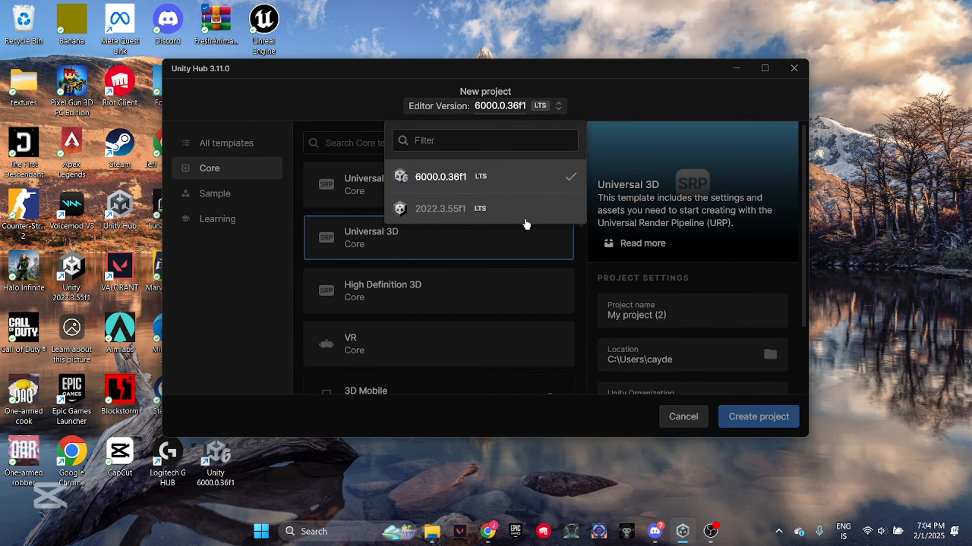
click(497, 208)
click(497, 346)
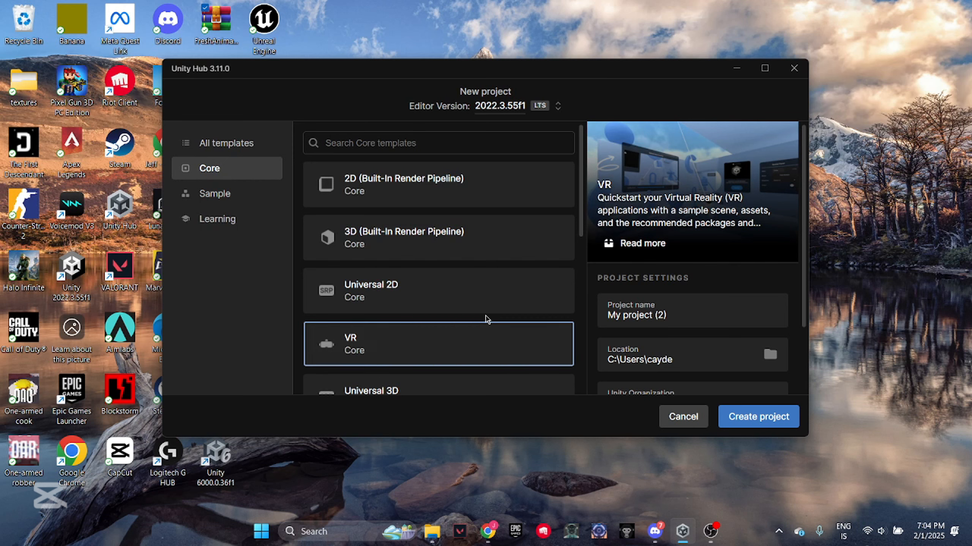
click(457, 249)
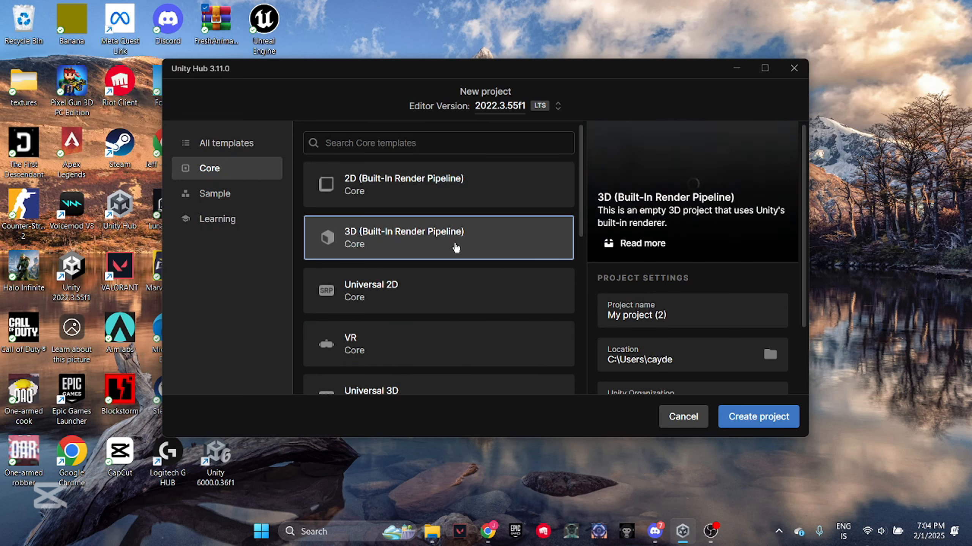
Name the project "tutorialgame" and create it
drag(674, 316, 504, 333)
text(TU)
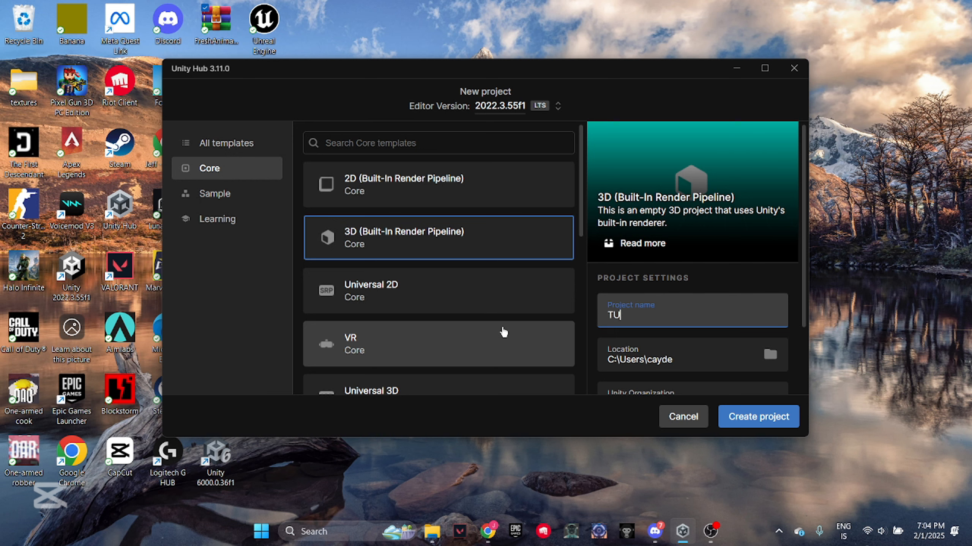
key(BackSpace)
key(BackSpace)
text(tut)
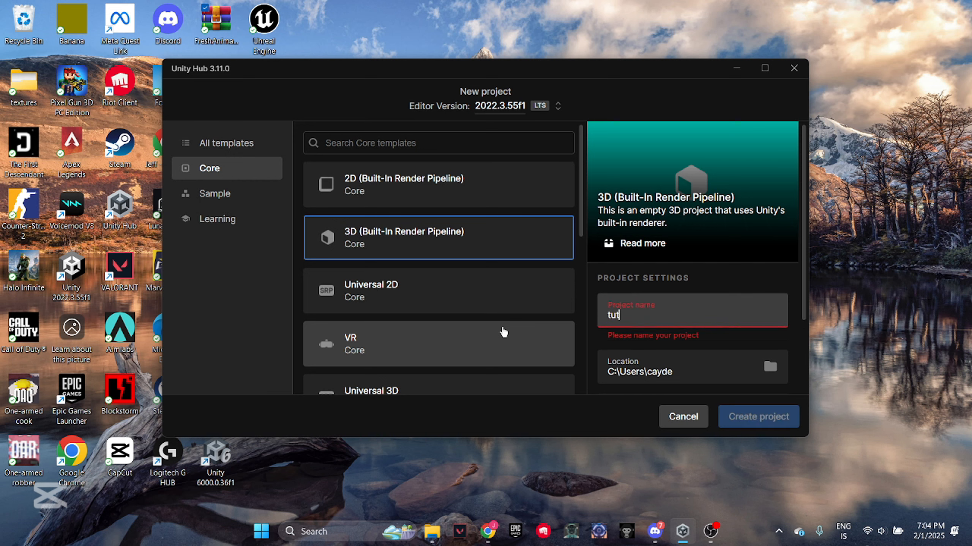
text(orial )
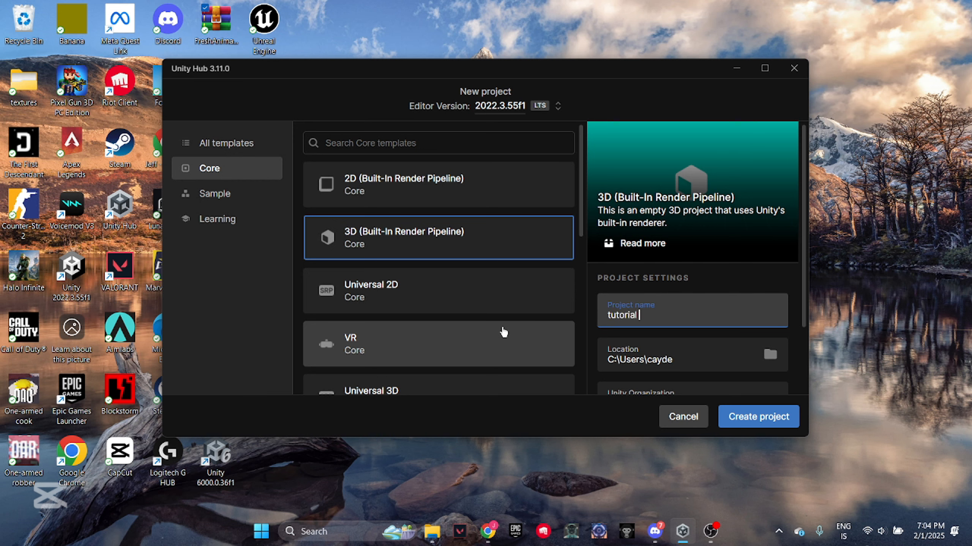
text(game)
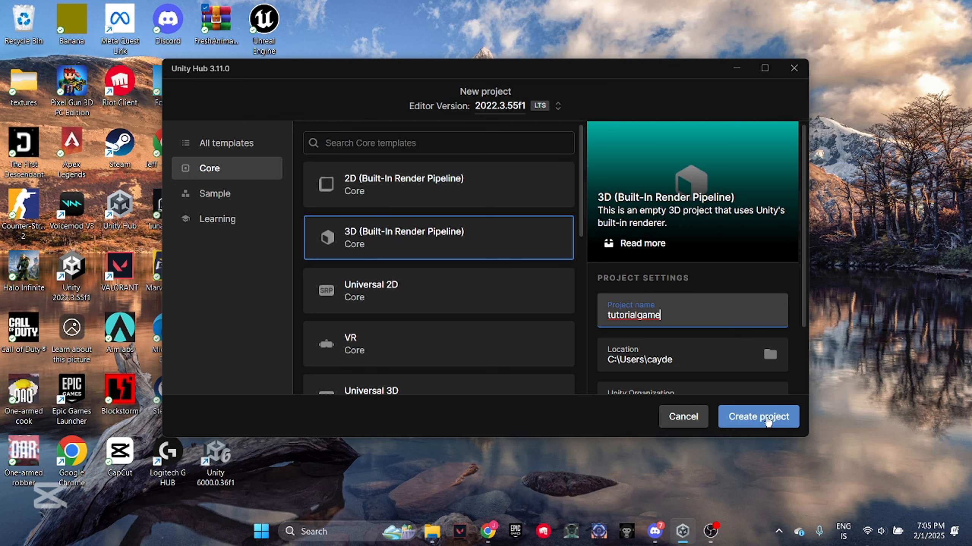
click(767, 419)
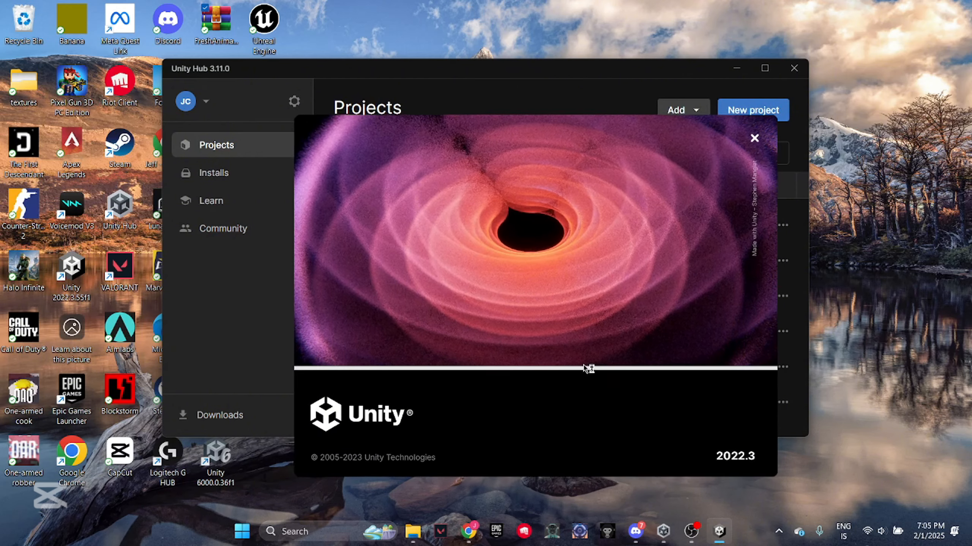
drag(583, 365, 575, 328)
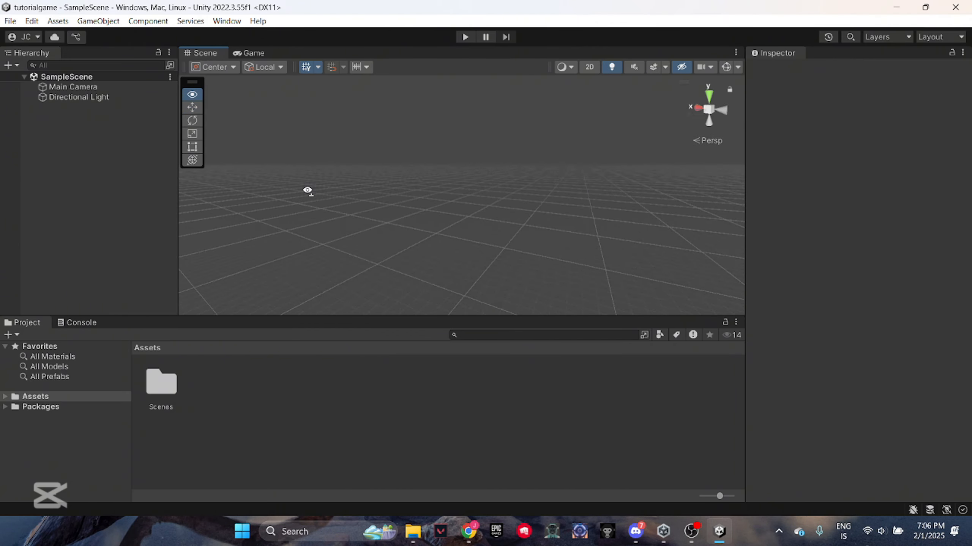
Open the new project's settings and install XR Plugin Management
right_drag(308, 190, 196, 188)
click(32, 21)
click(58, 423)
click(76, 263)
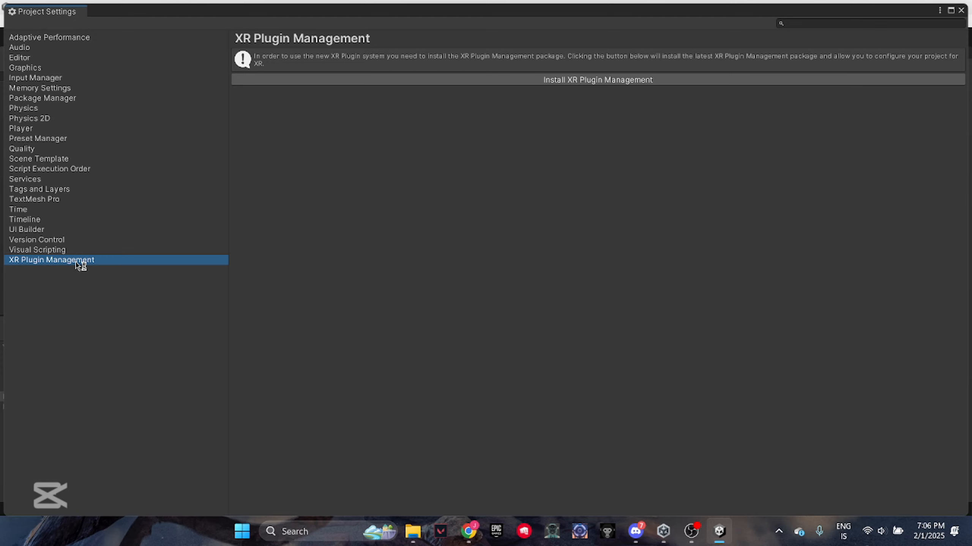
click(470, 84)
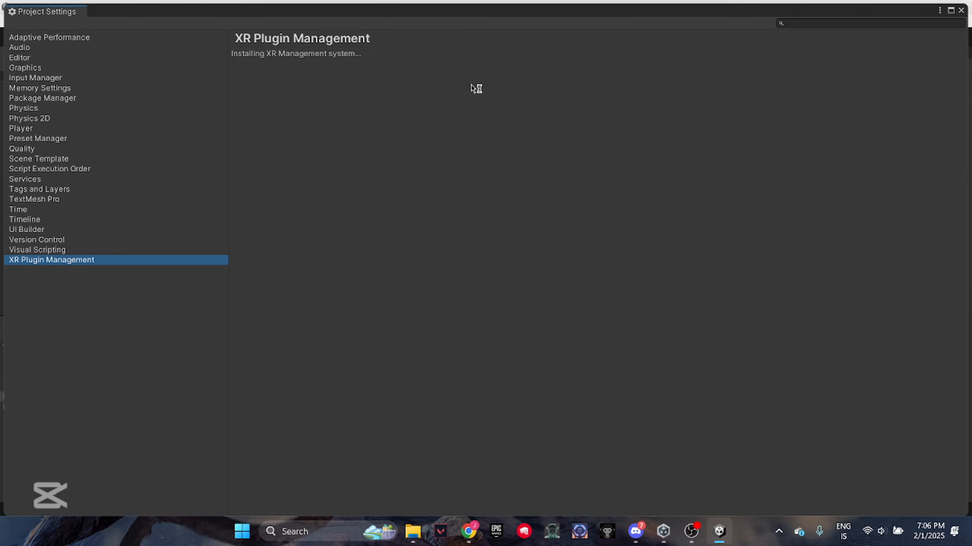
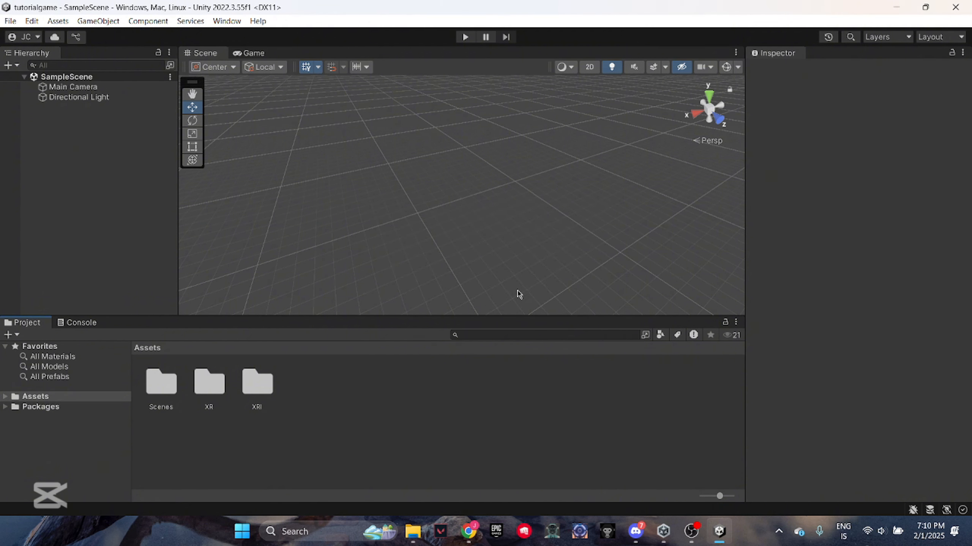
Place the Gorilla Rig prefab from Resources/GorillaPrefabs in the scene, just above the plane
right_drag(565, 247, 539, 233)
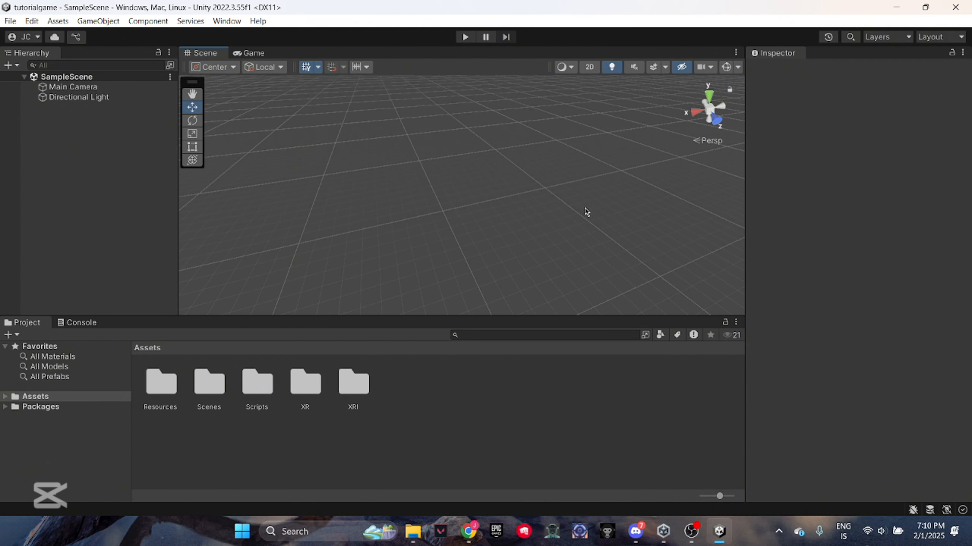
double_click(161, 382)
double_click(161, 382)
drag(161, 382, 444, 233)
right_drag(515, 244, 167, 185)
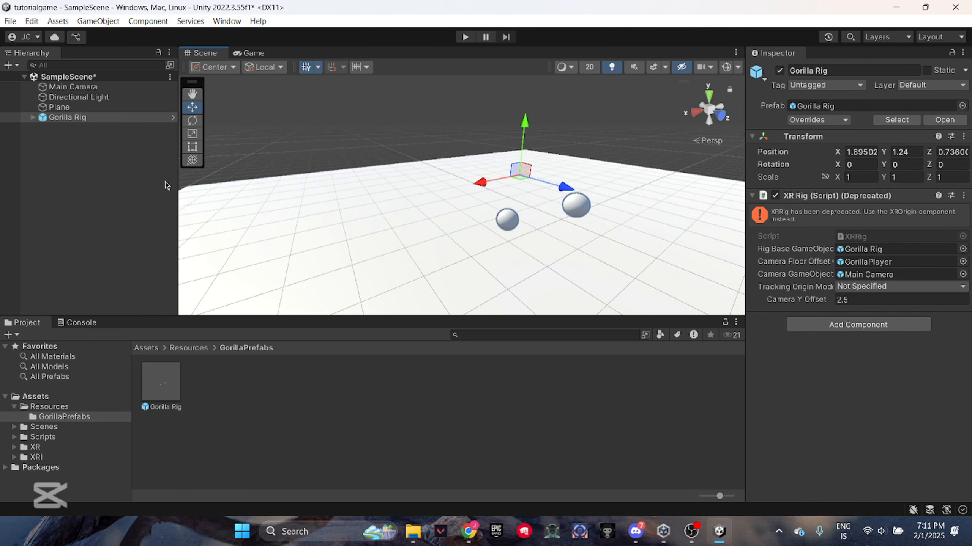
Unpack the Gorilla Rig prefab instance completely
right_click(55, 121)
mouse_move(127, 273)
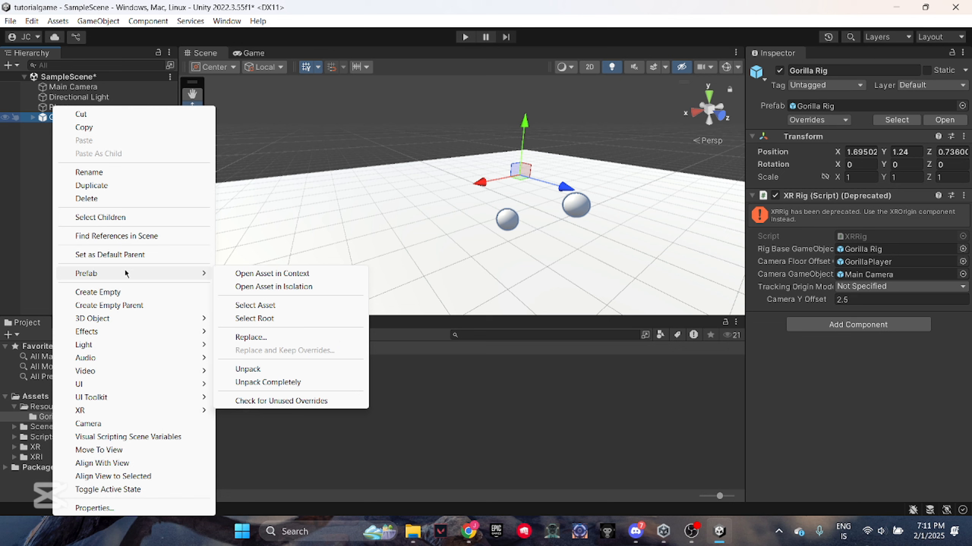
click(268, 382)
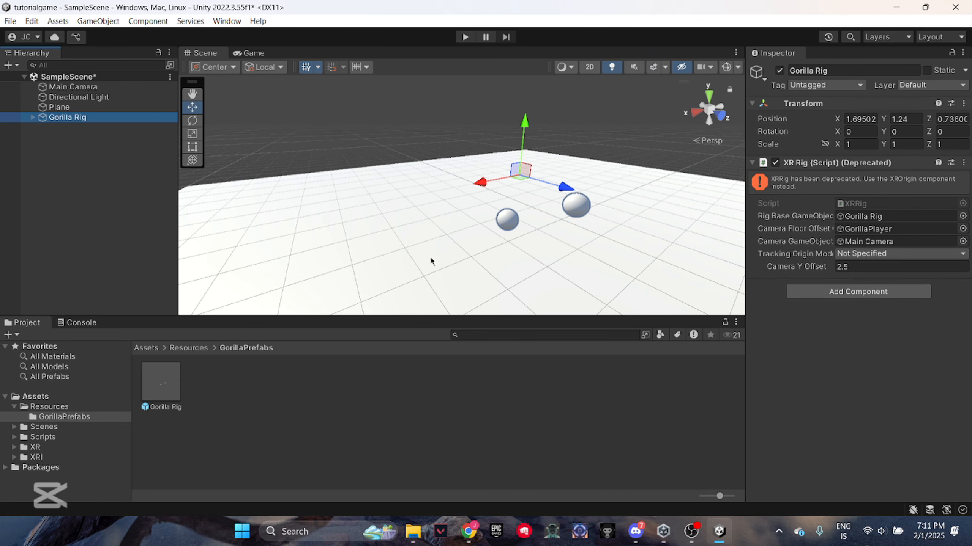
Inspect the LeftHand Controller under GorillaPlayer in the Gorilla Rig and collapse the rig's hierarchy again
click(33, 117)
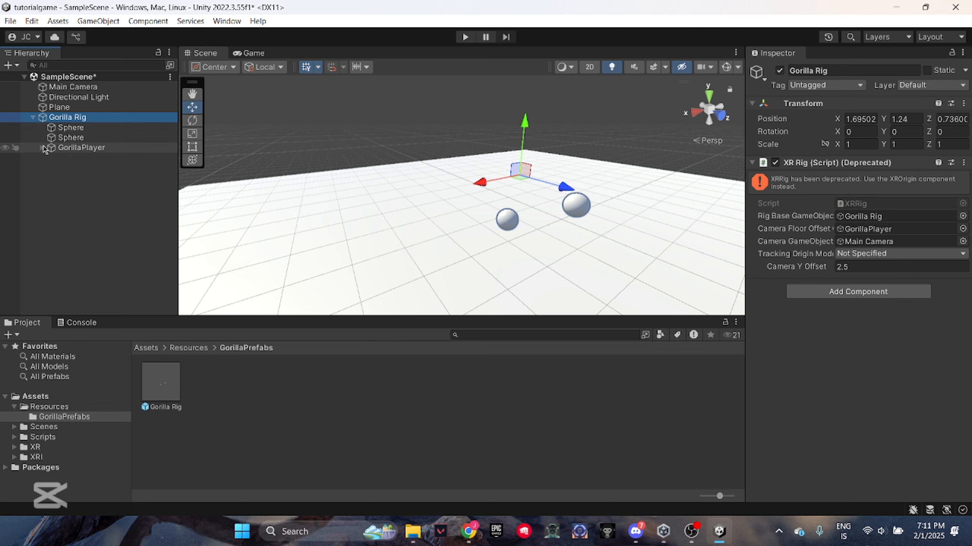
click(42, 147)
click(82, 169)
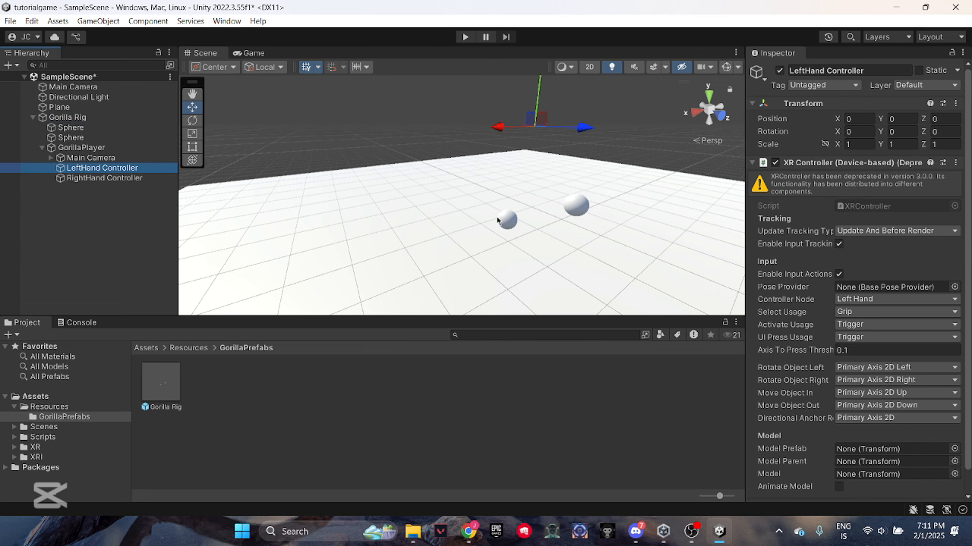
key(f)
drag(458, 100, 465, 124)
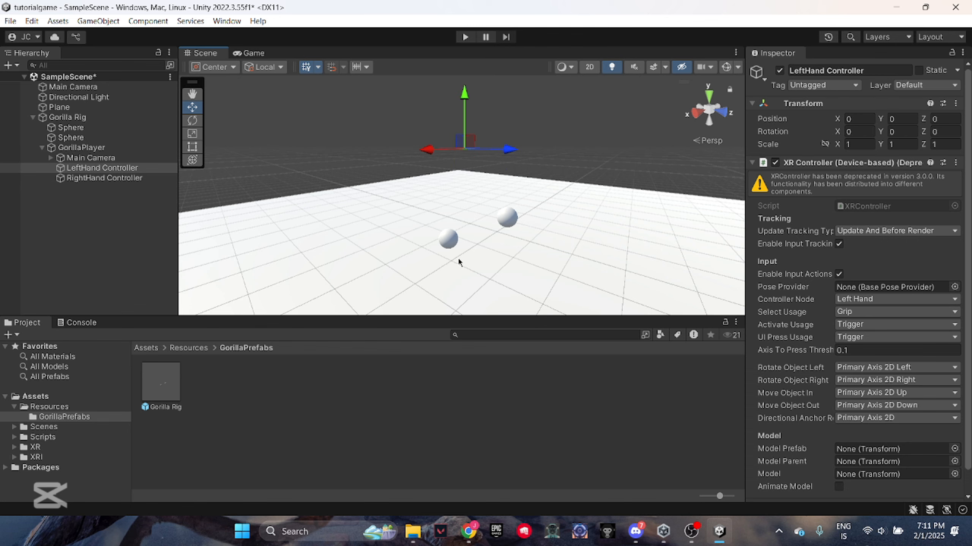
click(468, 407)
click(33, 118)
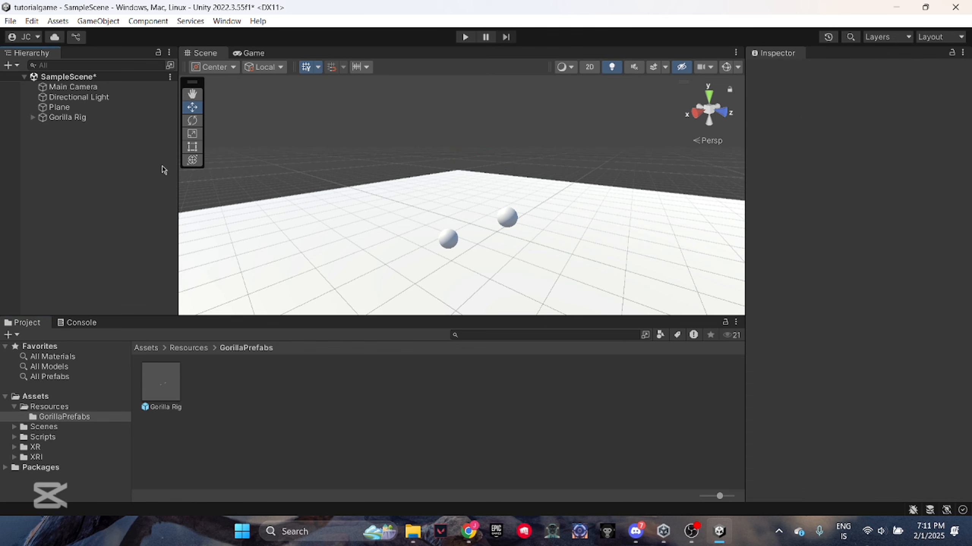
Return to the Assets folder, switch the transform handles to global orientation and add a 3D cube to the scene
click(146, 348)
key(x)
right_drag(574, 214, 472, 252)
key(d)
right_click(77, 172)
click(229, 306)
key(s)
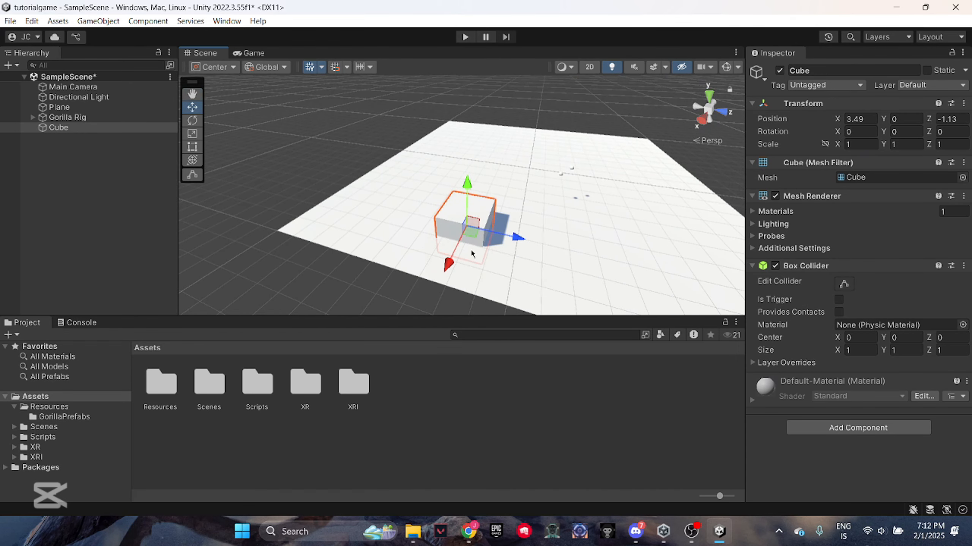
Move the cube across the plane to about X 3.1, Z -2.01
drag(449, 264, 458, 243)
drag(514, 227, 487, 214)
drag(411, 239, 407, 245)
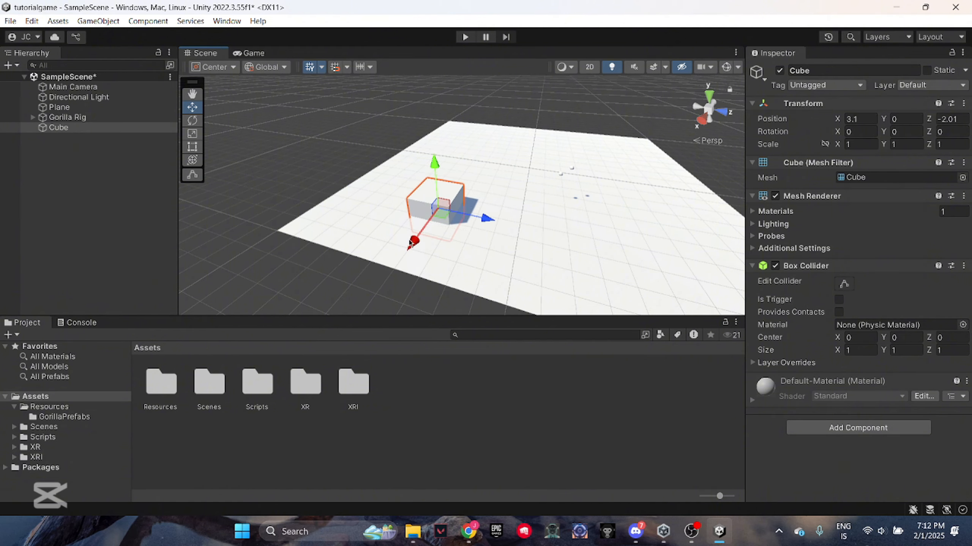
key(w)
mouse_move(465, 220)
right_down()
mouse_move(488, 215)
mouse_move(478, 207)
right_up()
Duplicate the cube and move the copy beside it and upward to about Y 0.43, Z -0.59
right_click(106, 130)
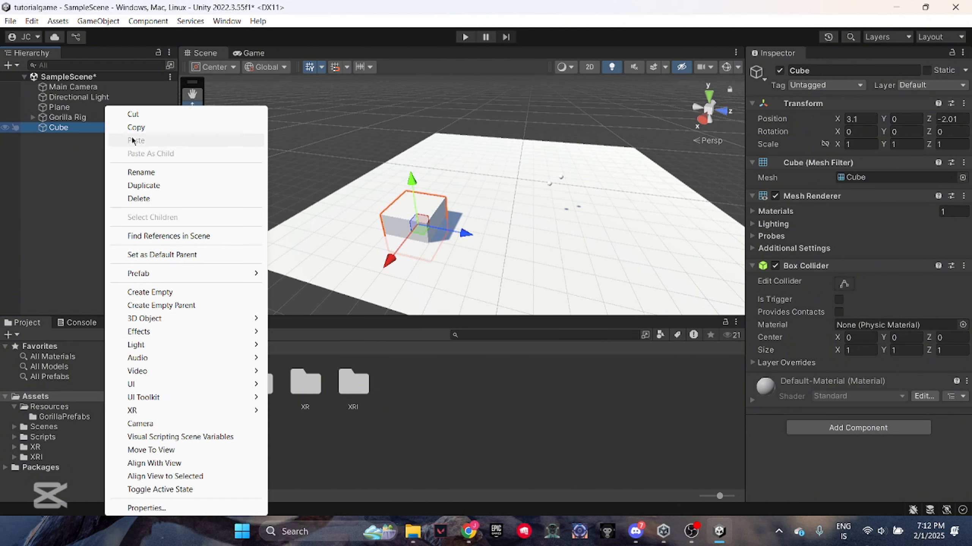
click(154, 187)
drag(473, 240, 526, 250)
right_drag(527, 250, 562, 237)
key(a)
drag(490, 191, 492, 163)
right_drag(497, 173, 516, 179)
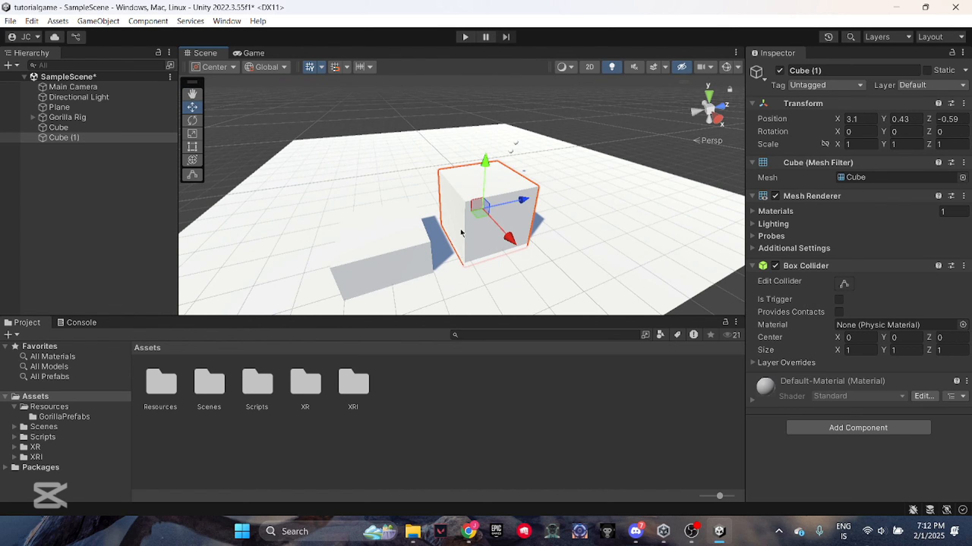
Duplicate Cube (1), move the copy along the row to about Z 0.84 and stretch its Y scale to about 1.75
right_click(95, 138)
click(134, 185)
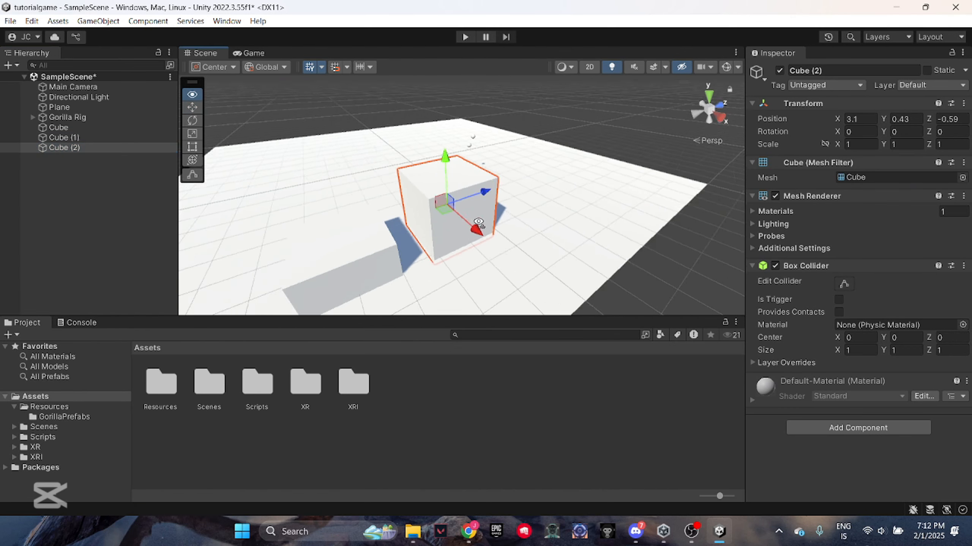
drag(460, 206, 534, 190)
drag(494, 146, 494, 117)
click(627, 126)
right_drag(402, 183, 644, 218)
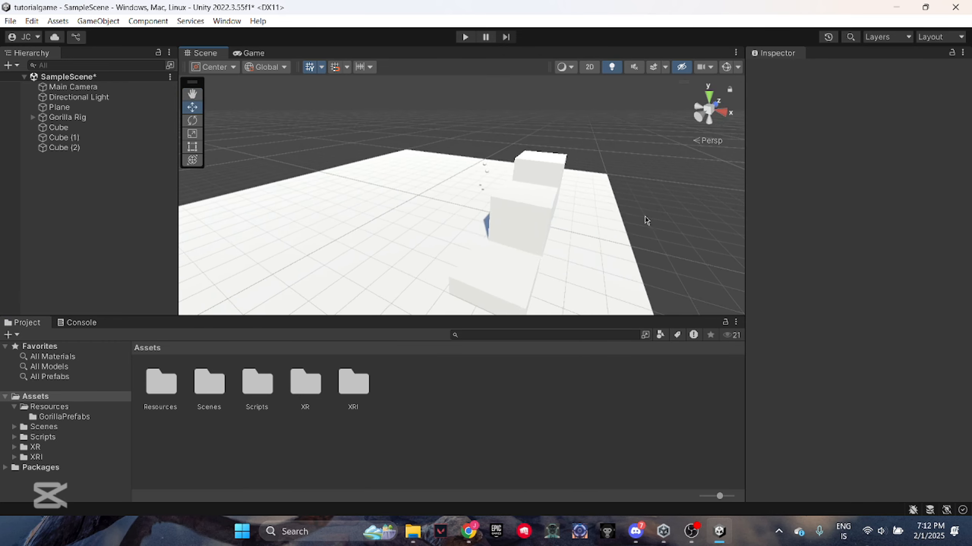
click(555, 179)
right_drag(555, 179, 619, 226)
right_drag(528, 244, 627, 197)
Duplicate Cube (2), move the copy to about X 2.23, Z 2.29 and stretch its Y scale to about 2.6
right_click(117, 150)
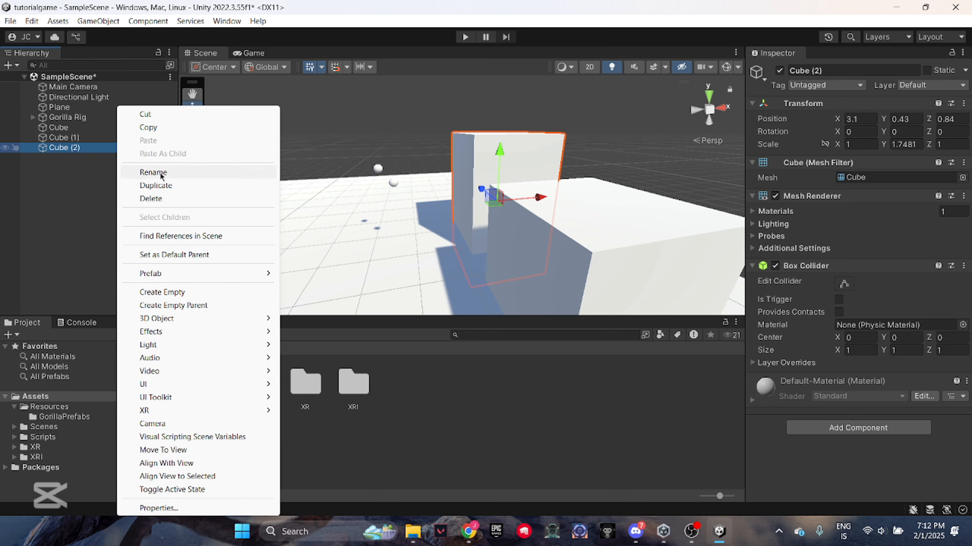
click(161, 186)
right_drag(459, 218, 464, 242)
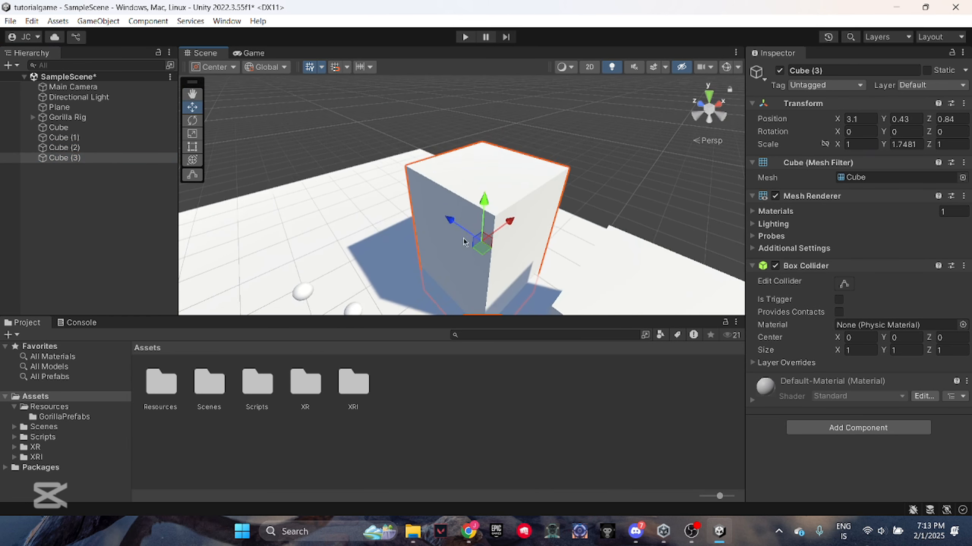
drag(463, 242, 370, 188)
right_drag(370, 188, 421, 208)
key(r)
drag(401, 168, 399, 147)
Duplicate Cube (3), then move the copy further along the curve of blocks and raise it above the previous one
right_click(97, 161)
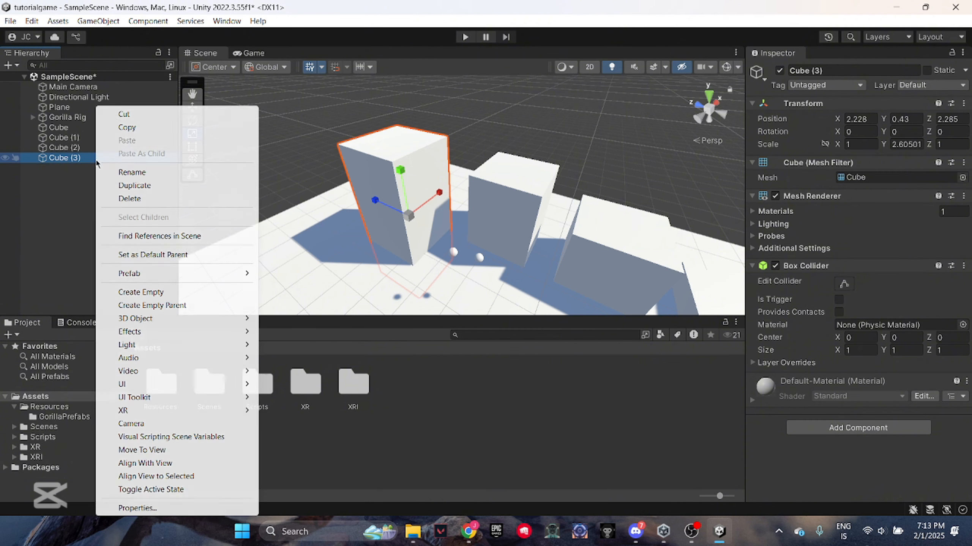
click(145, 183)
double_click(154, 168)
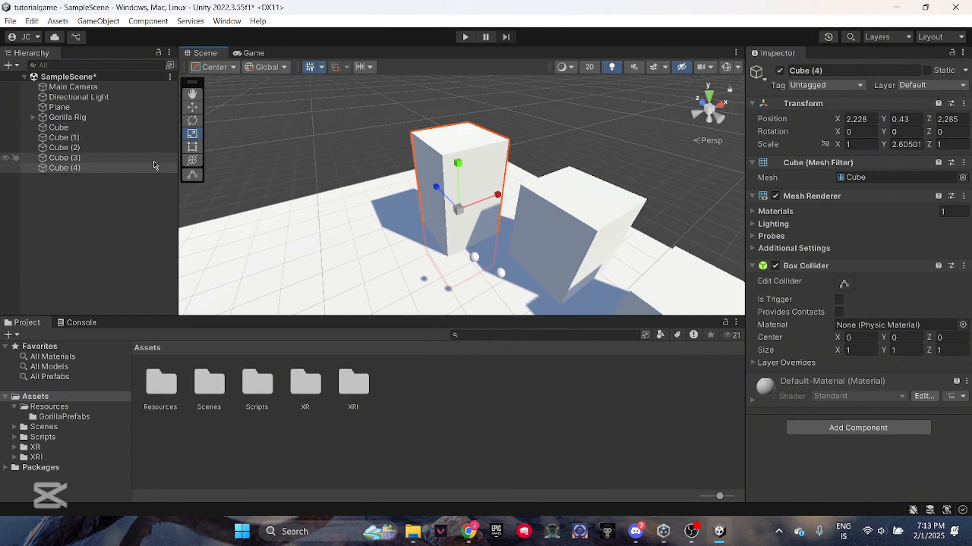
key(w)
drag(490, 194, 406, 213)
right_drag(331, 190, 318, 203)
drag(378, 182, 370, 151)
right_drag(398, 153, 214, 142)
key(d)
key(s)
key(d)
click(566, 388)
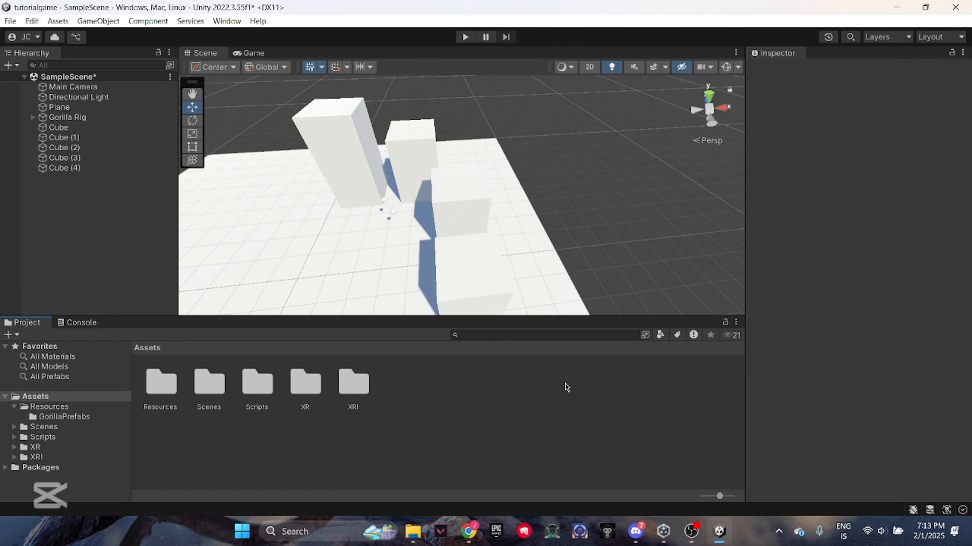
Create a folder named "textures+" in Assets
right_drag(531, 222, 398, 393)
key(a)
key(w)
right_click(399, 392)
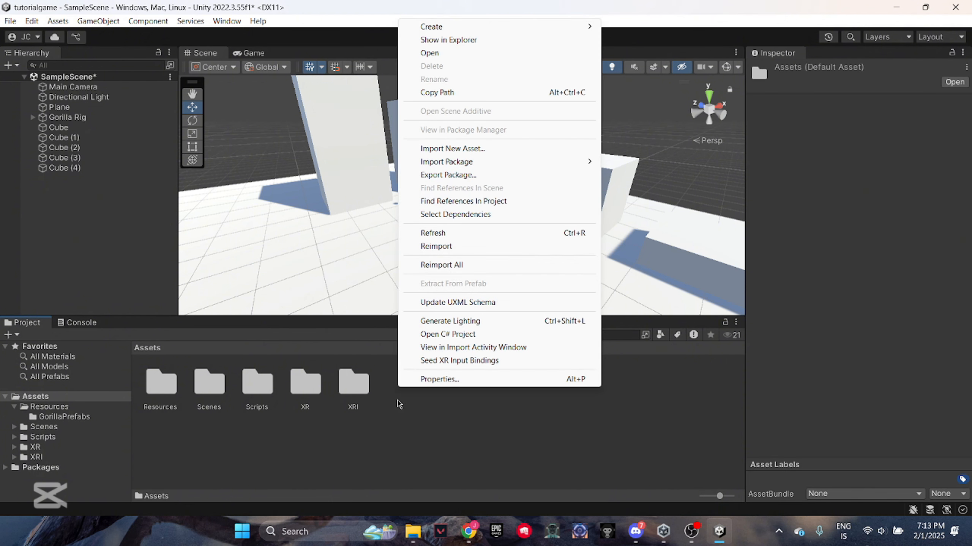
mouse_move(470, 26)
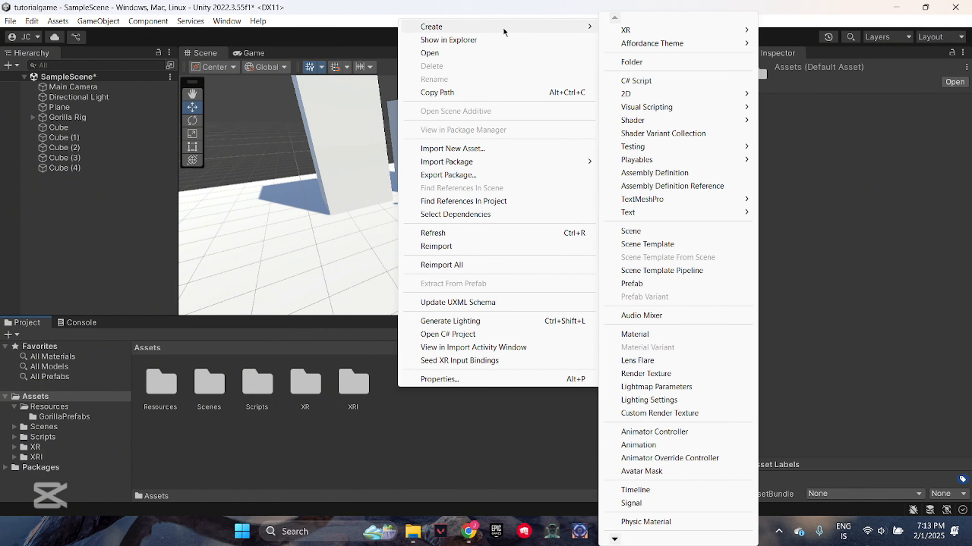
click(644, 62)
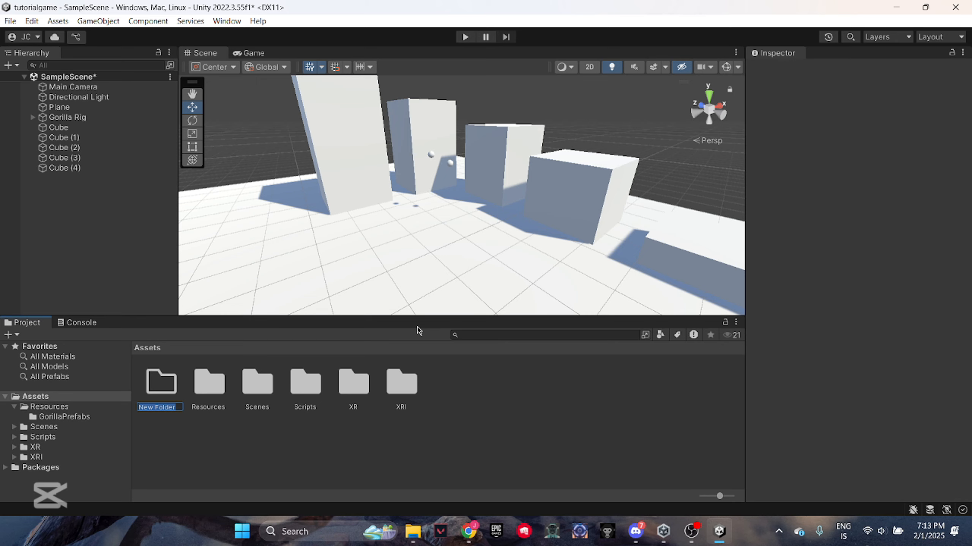
text(textures+)
key(Return)
Rename the "textures+" folder as "textures"
right_click(303, 382)
click(398, 101)
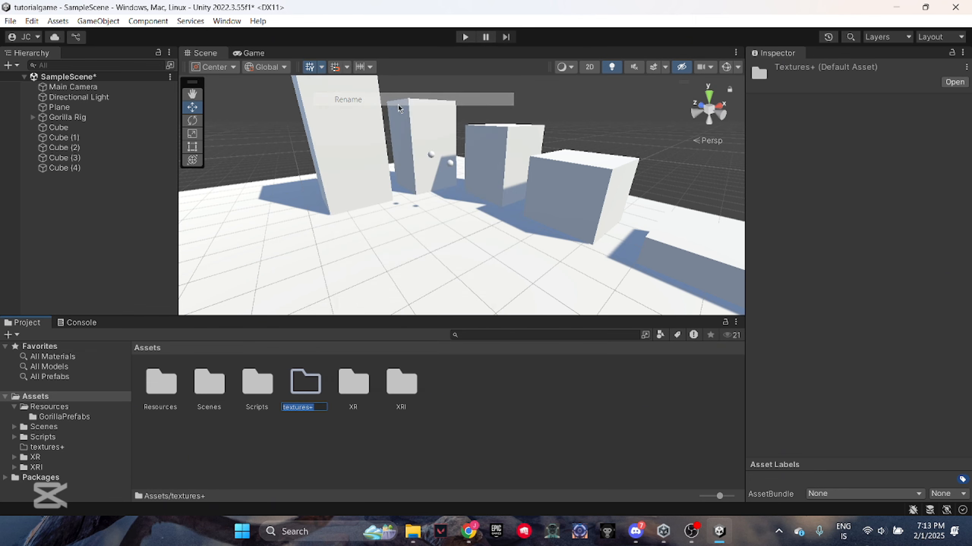
key(BackSpace)
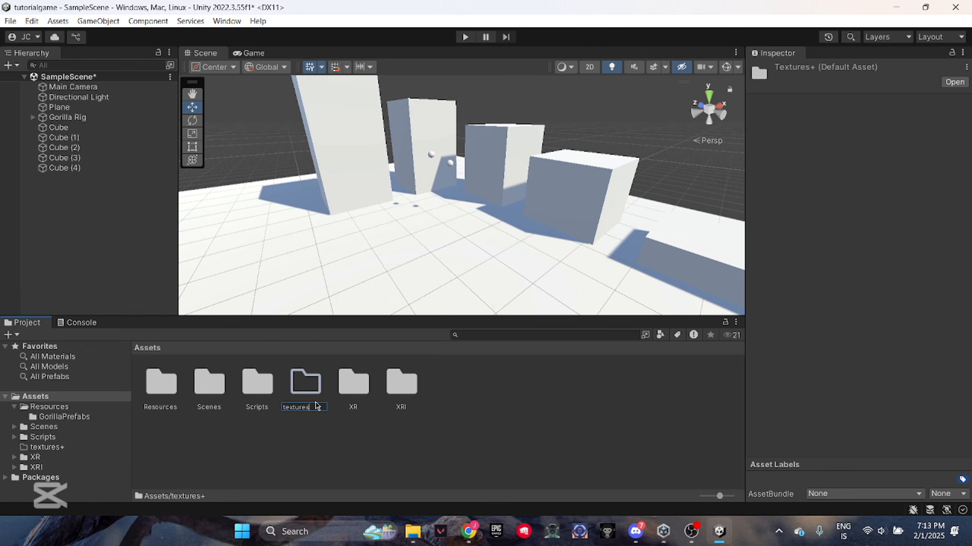
key(Return)
double_click(309, 394)
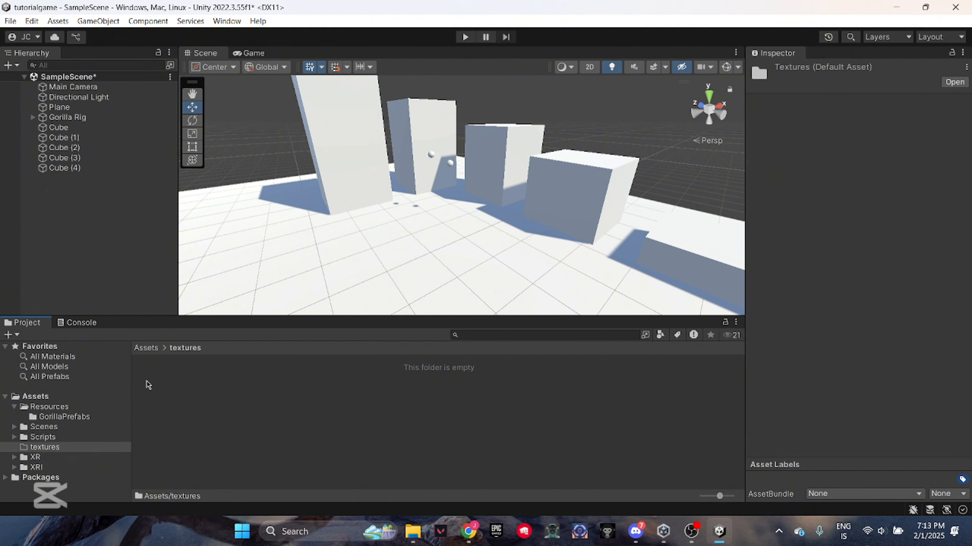
click(146, 348)
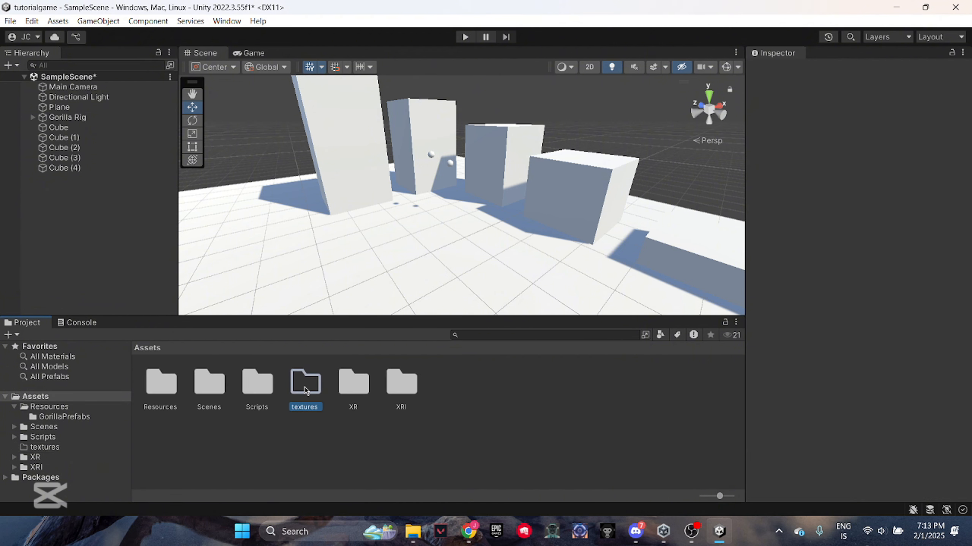
double_click(305, 382)
right_click(147, 374)
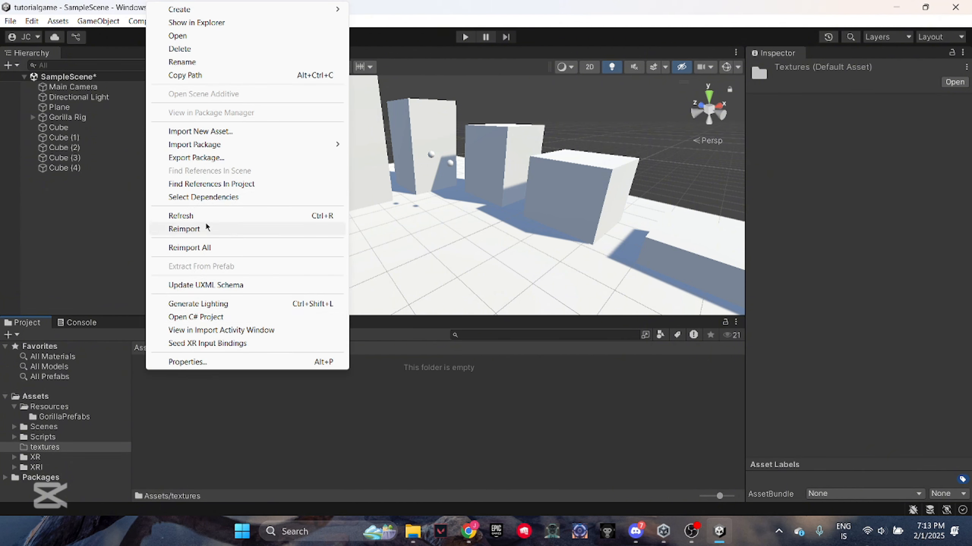
click(269, 440)
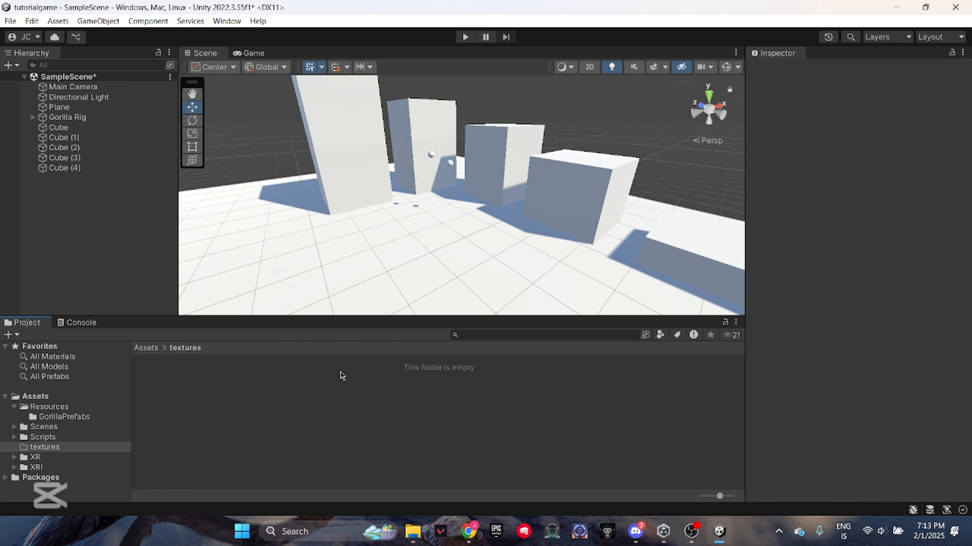
click(141, 345)
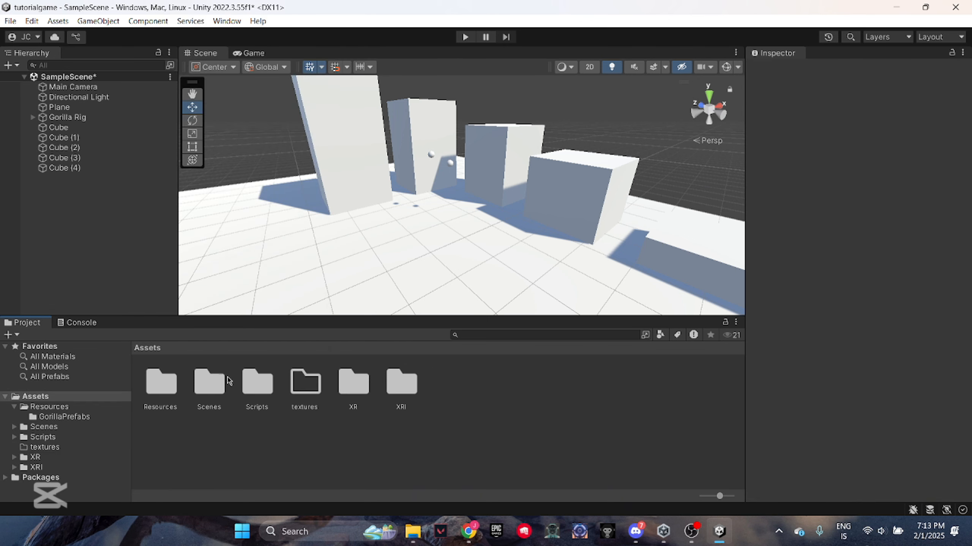
Create a new material in the textures folder, keeping its default name
double_click(306, 385)
click(44, 448)
right_click(150, 375)
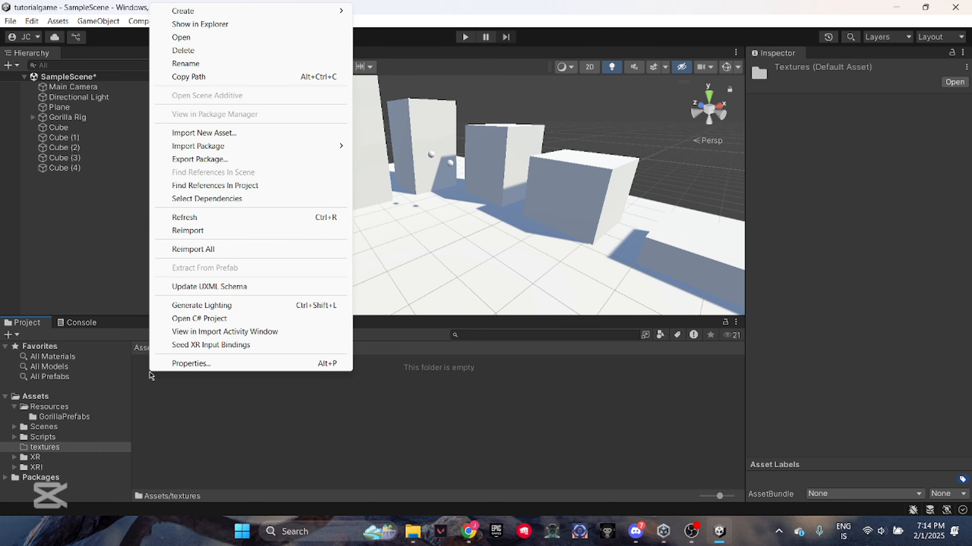
mouse_move(214, 10)
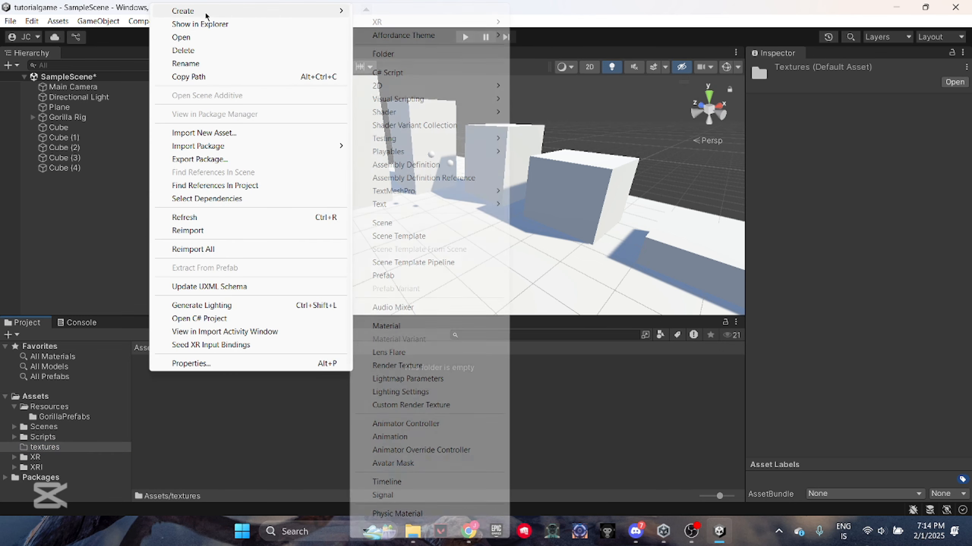
click(386, 326)
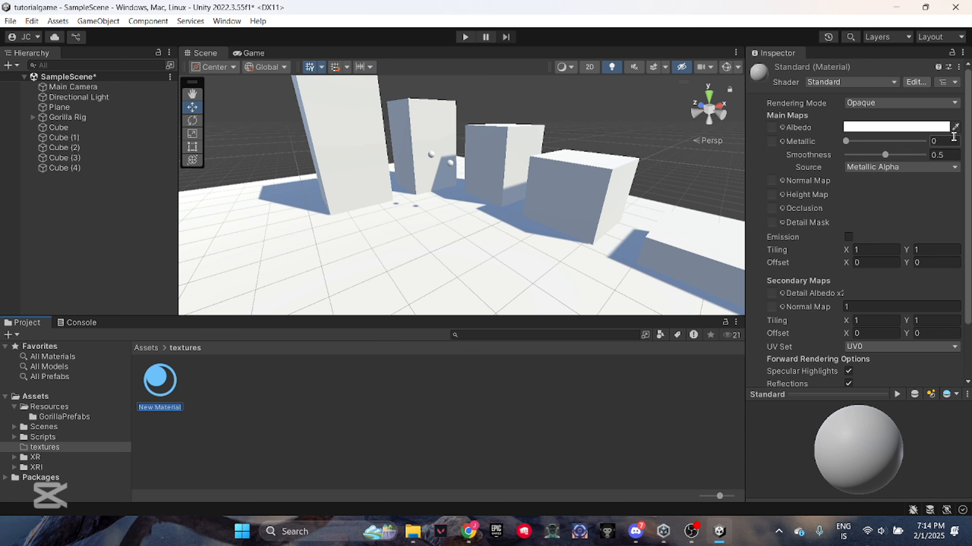
key(Return)
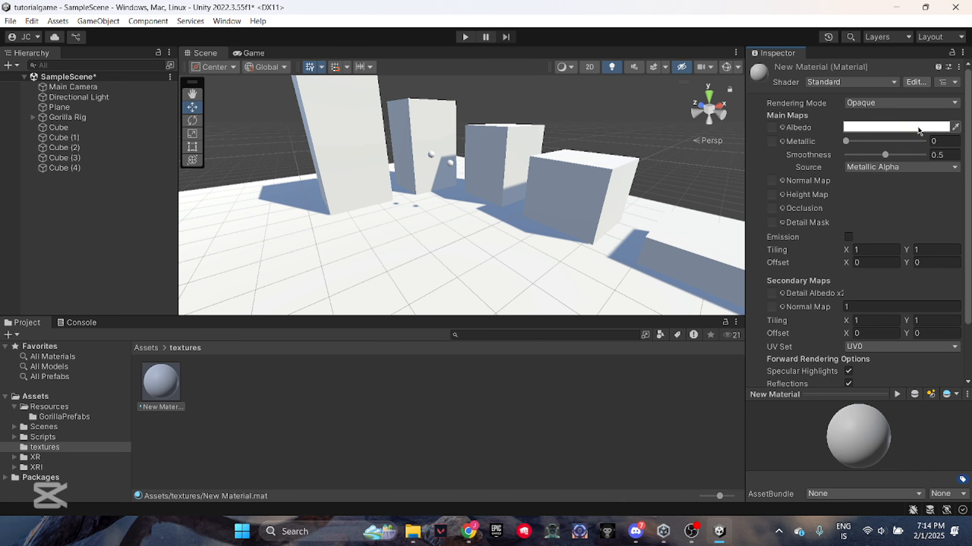
Set the new material's albedo colour to red (FF0000) and apply the material to the cubes
click(918, 128)
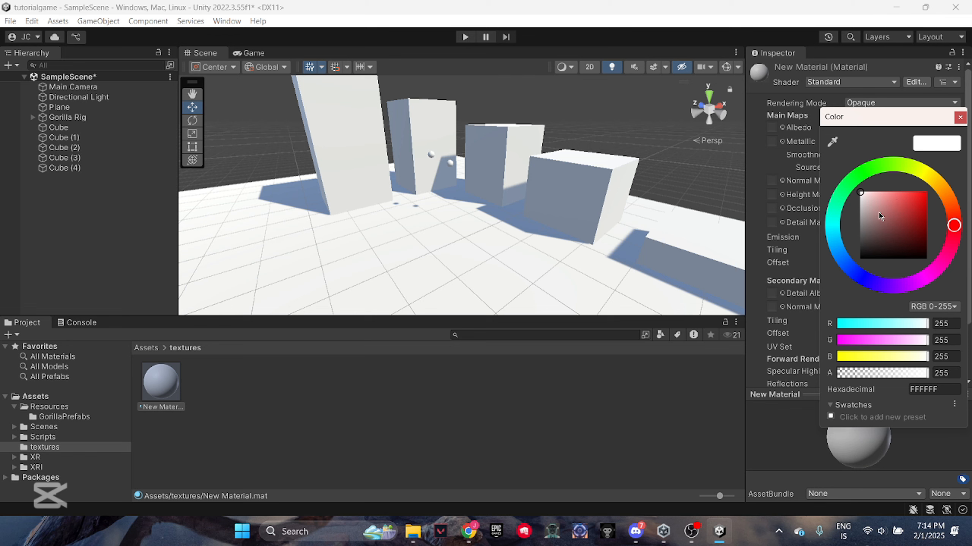
drag(879, 215, 960, 187)
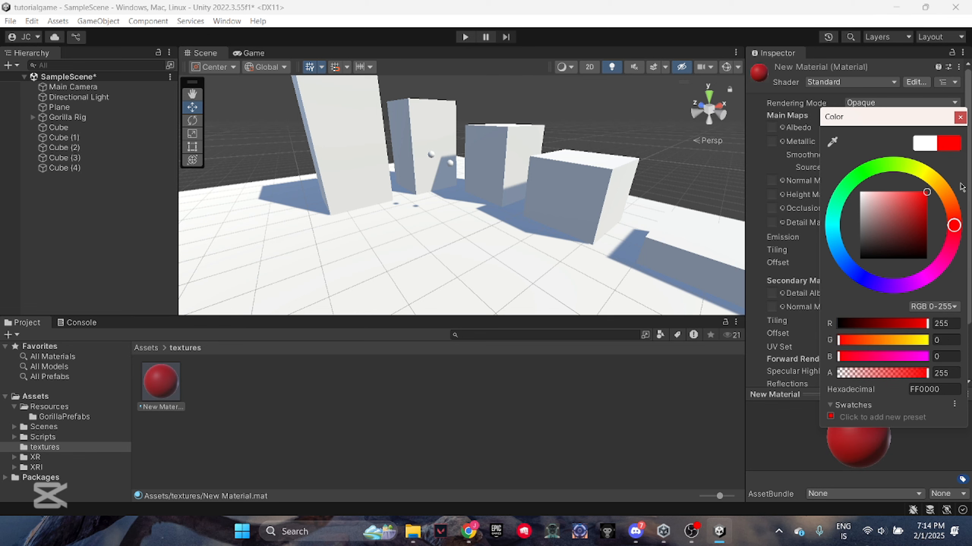
click(541, 422)
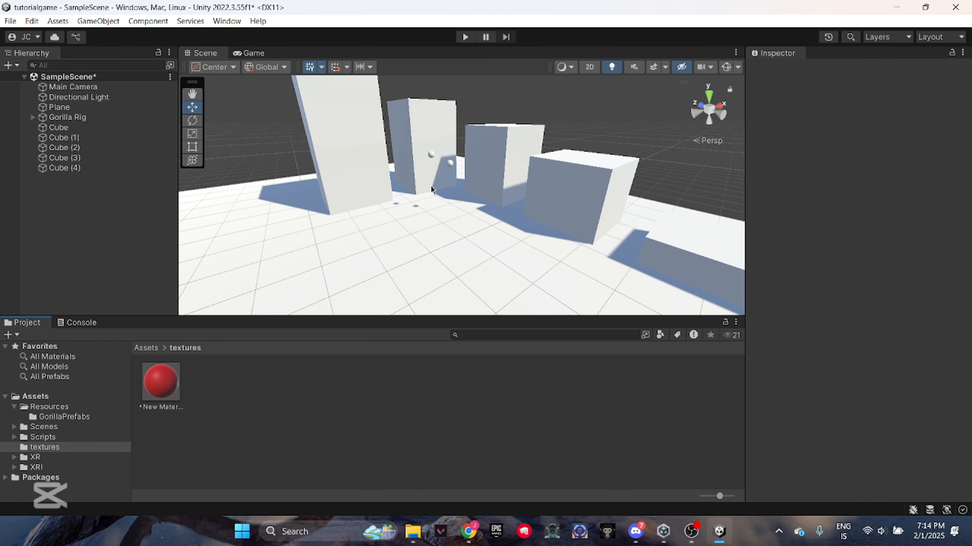
right_drag(392, 201, 396, 297)
drag(162, 386, 413, 189)
Duplicate Cube (4) and move the copy to the end of the row at about X -0.69, Y 1.32
right_click(106, 168)
click(148, 189)
drag(462, 209, 386, 222)
drag(330, 197, 326, 181)
right_drag(454, 205, 525, 176)
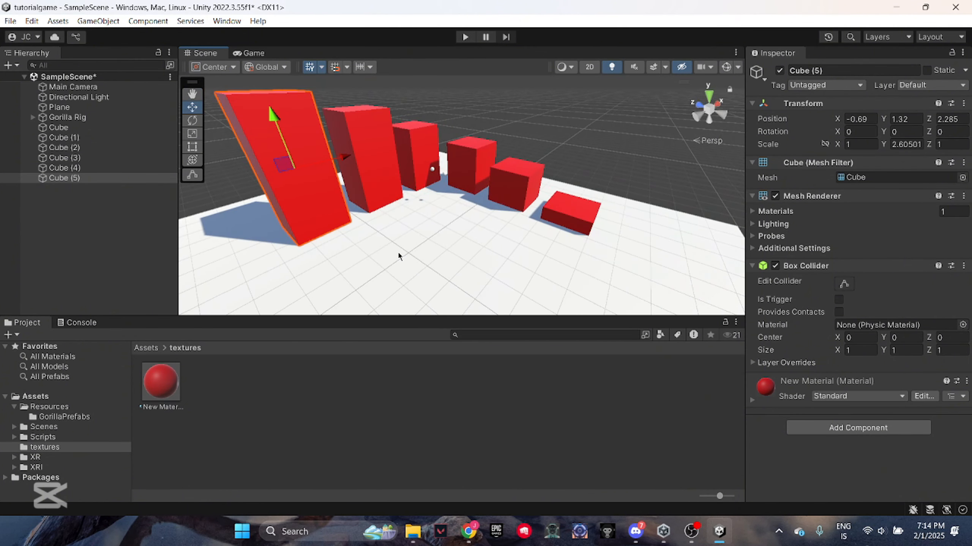
Create another asset in the textures folder
click(432, 169)
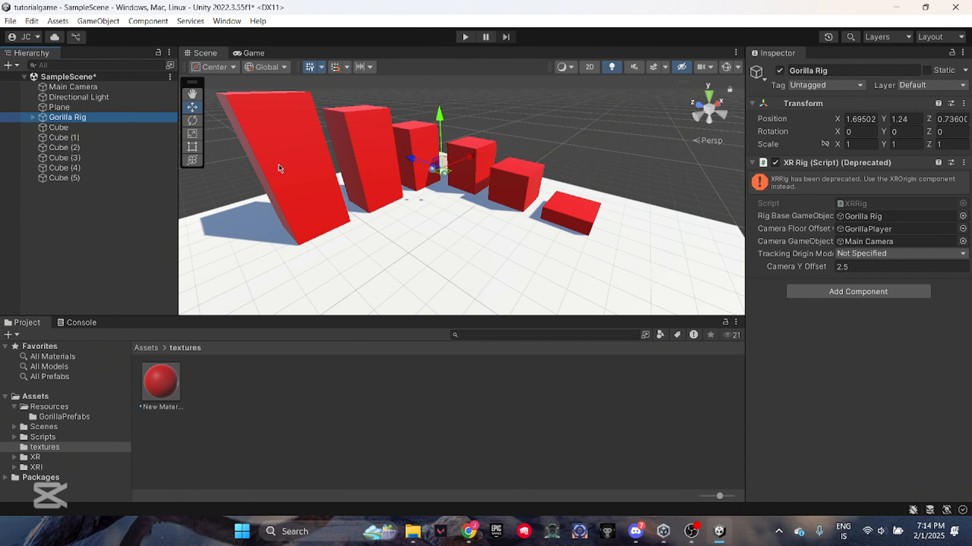
right_click(201, 391)
mouse_move(268, 31)
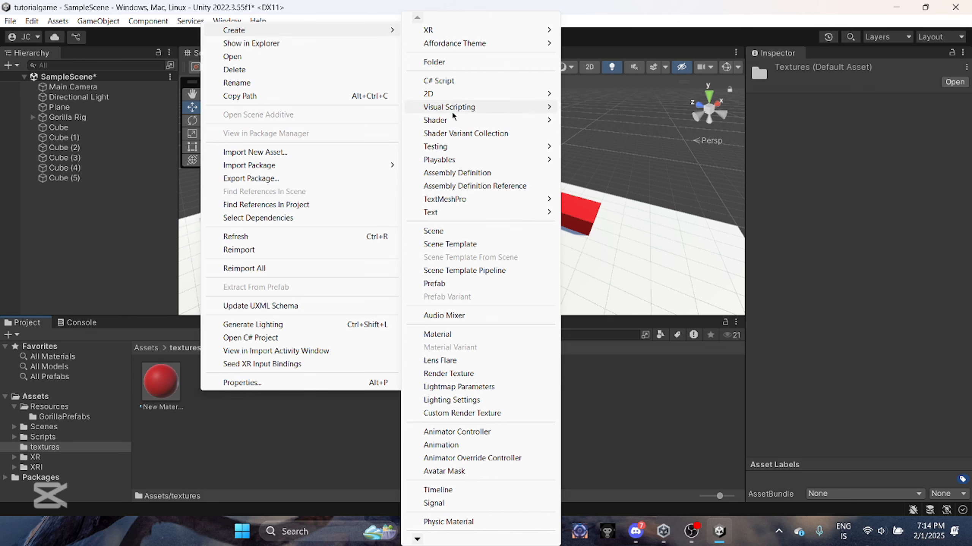
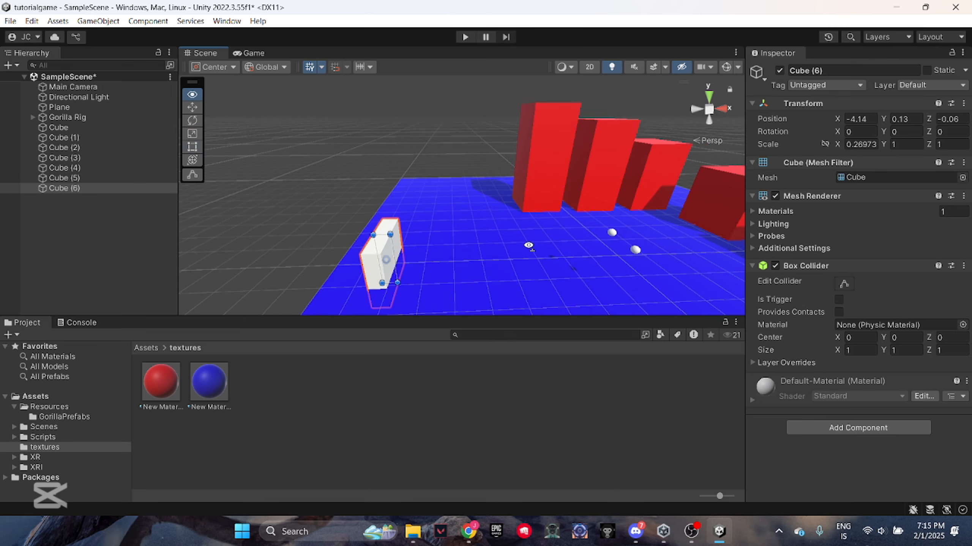
Resize Cube (6) into an upright mirror panel scaled about 0.21 × 1.52 × 1.14, standing at about X -4.11, Y 0.71, Z -0.13
key(w)
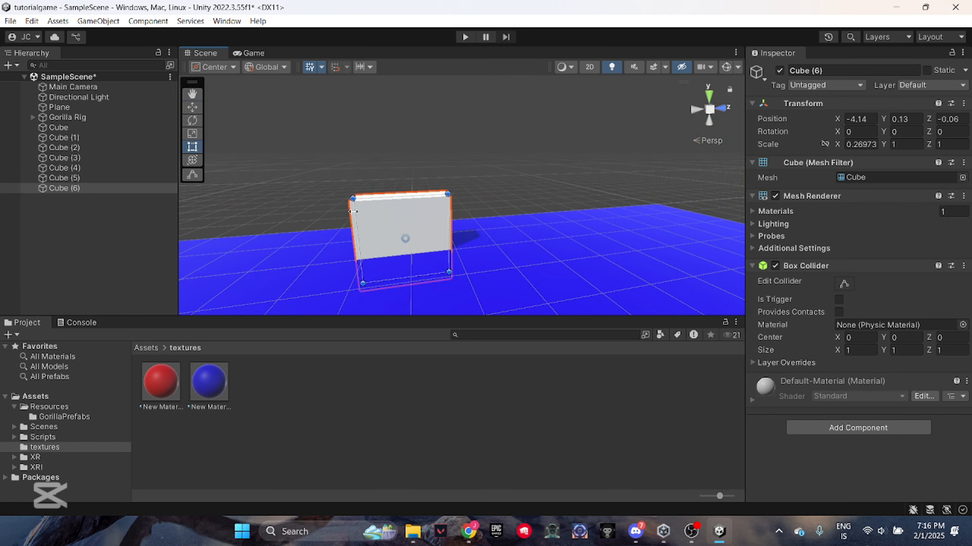
drag(349, 196, 324, 120)
click(192, 107)
drag(396, 168, 396, 137)
click(192, 134)
right_drag(396, 153, 456, 168)
click(194, 149)
key(d)
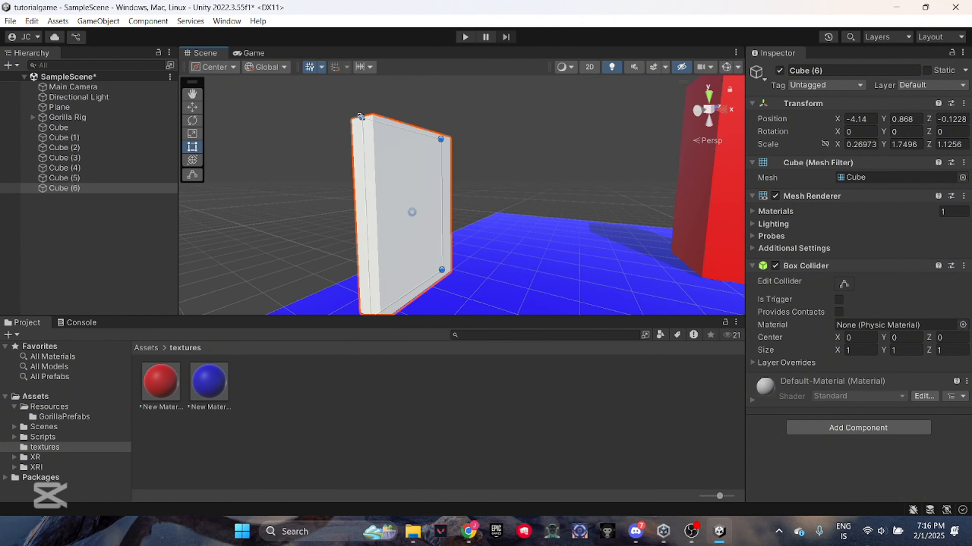
drag(361, 116, 361, 152)
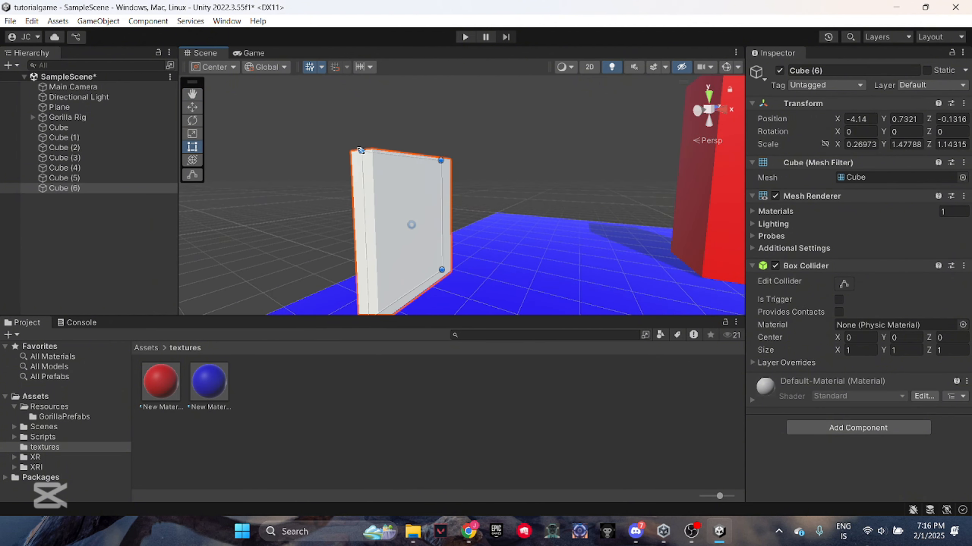
right_drag(409, 173, 459, 215)
click(483, 229)
key(a)
Create a render texture named mirror in the textures folder
right_click(329, 415)
click(487, 412)
text(mirro)
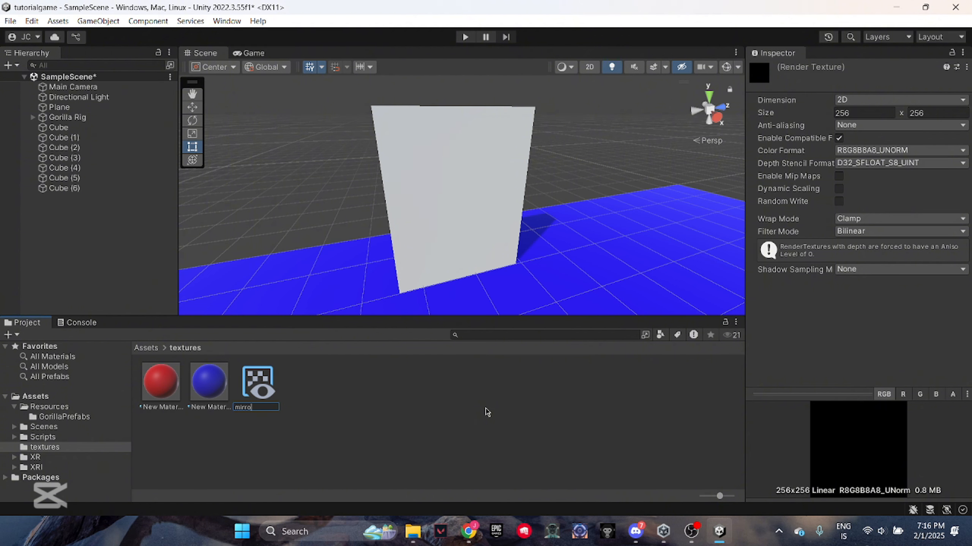
text(r)
key(Return)
click(394, 486)
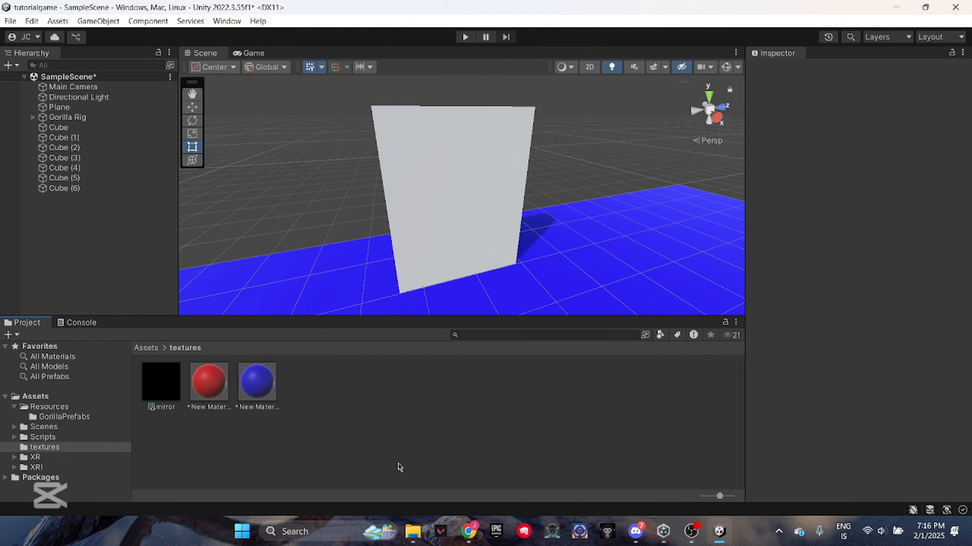
Add a camera as a child of Cube (6) and turn on gizmo visibility in the scene view
click(126, 190)
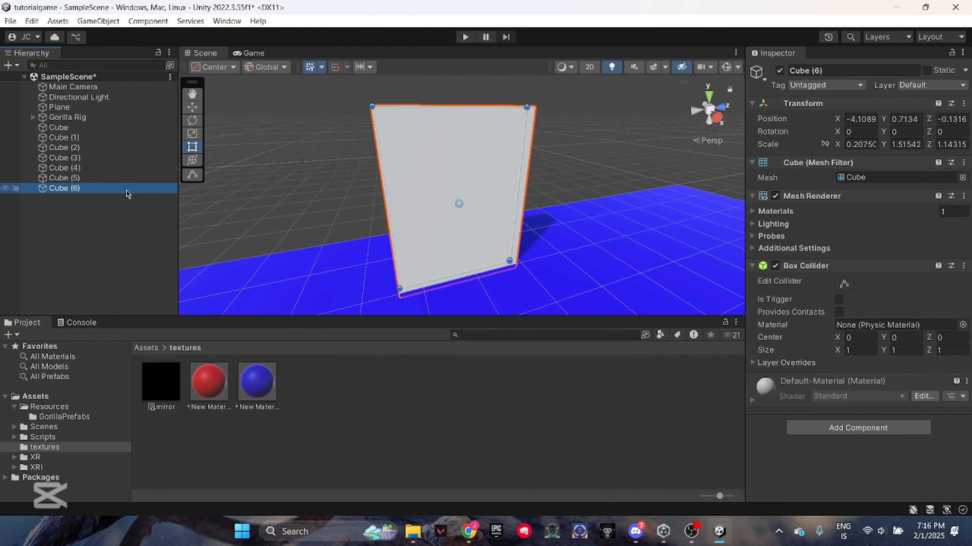
right_click(126, 190)
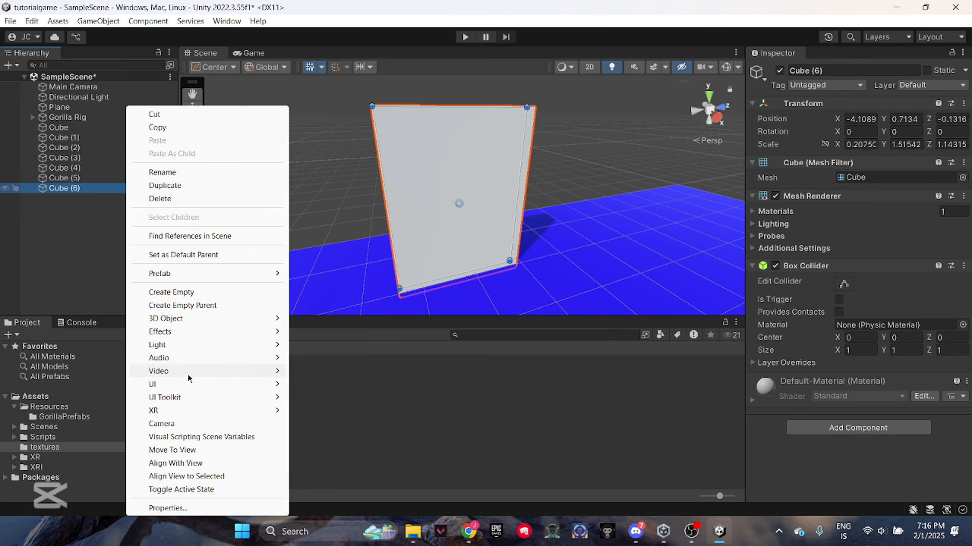
click(178, 424)
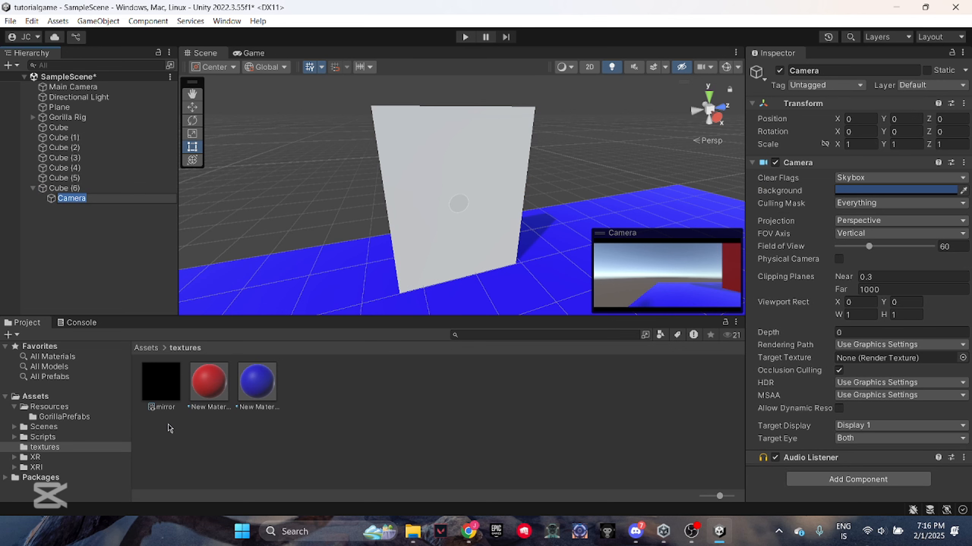
right_drag(393, 231, 547, 254)
right_drag(373, 245, 696, 197)
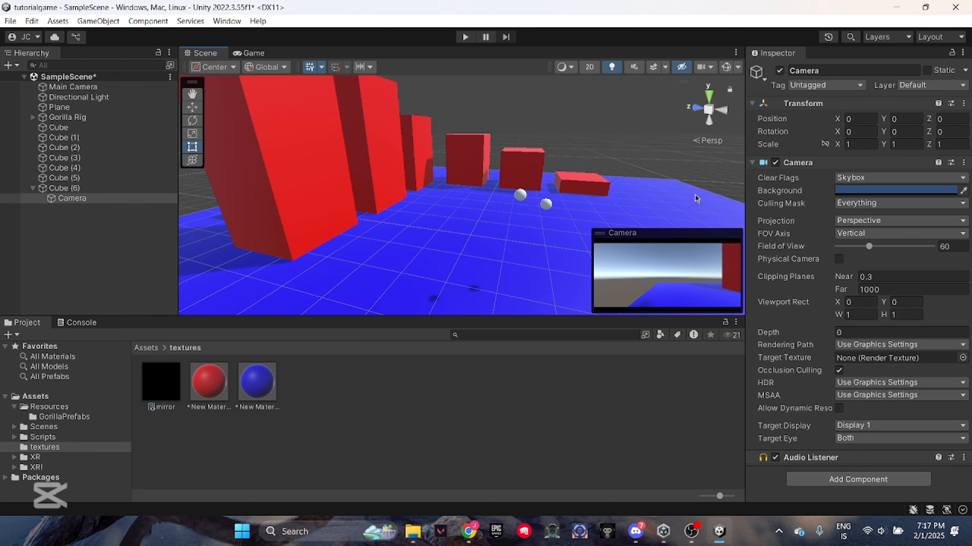
click(725, 69)
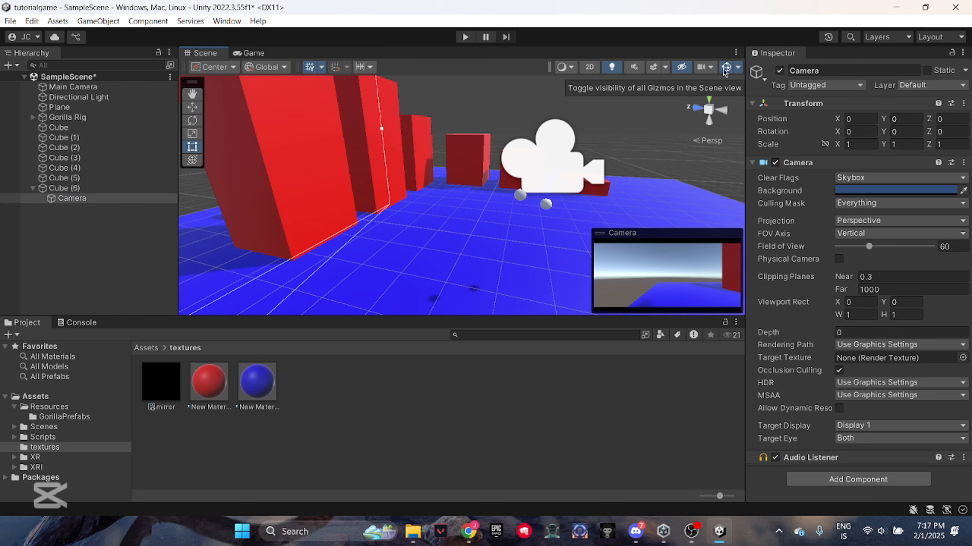
right_drag(455, 237, 347, 200)
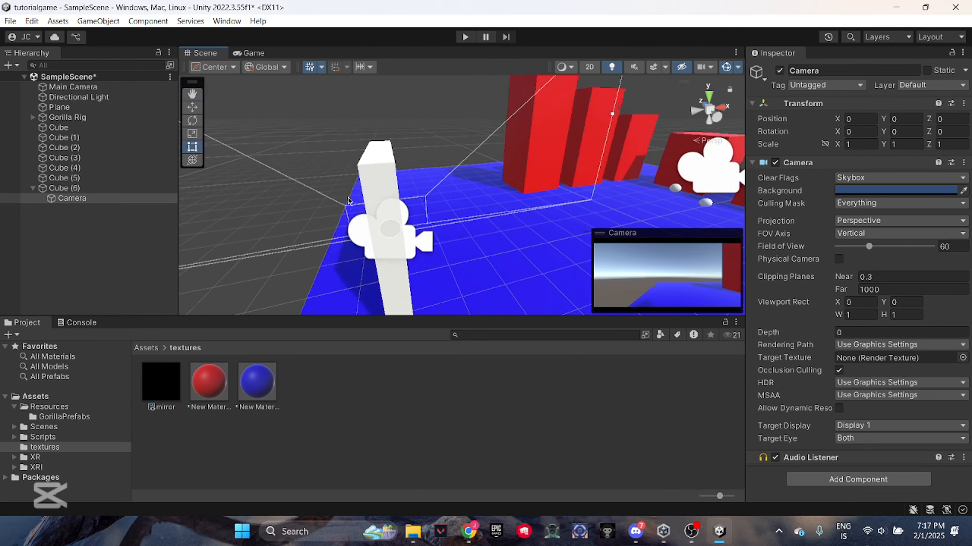
Rotate the child camera about the Y axis to about 88° so it faces outward over the map
click(192, 120)
drag(346, 253, 294, 272)
right_drag(293, 269, 296, 243)
drag(310, 218, 311, 219)
right_drag(344, 218, 397, 212)
key(a)
drag(350, 260, 348, 261)
right_drag(386, 249, 424, 258)
key(a)
drag(424, 258, 420, 245)
right_drag(421, 245, 486, 204)
key(d)
key(w)
Assign the mirror render texture as the child camera's target texture
mouse_move(787, 379)
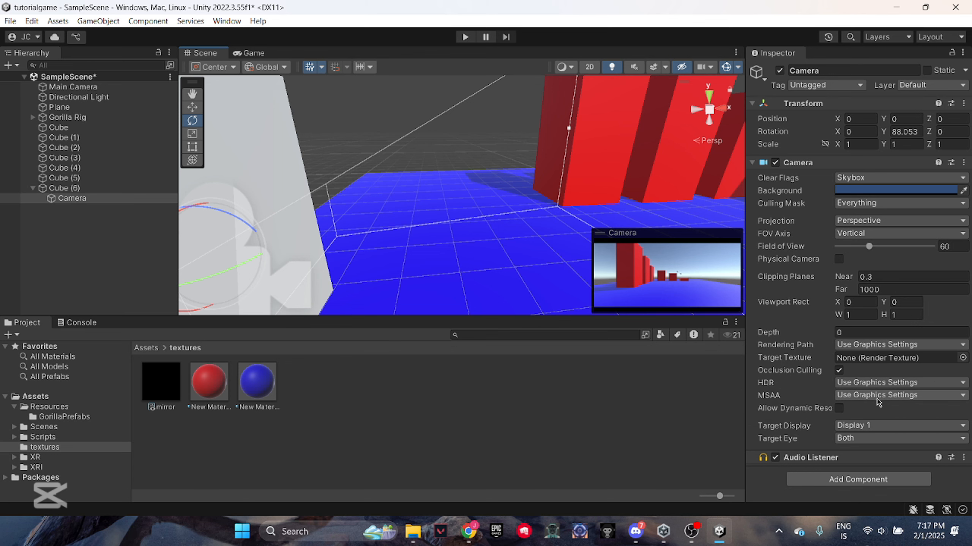
click(880, 360)
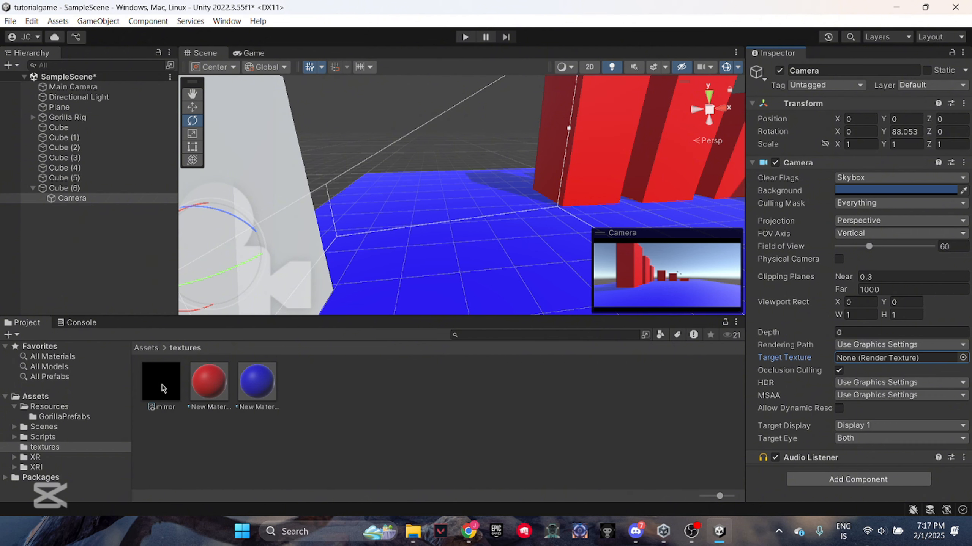
click(162, 388)
drag(163, 388, 851, 362)
Apply the mirror render texture to the surface of Cube (6)
alt+drag(504, 211, 410, 214)
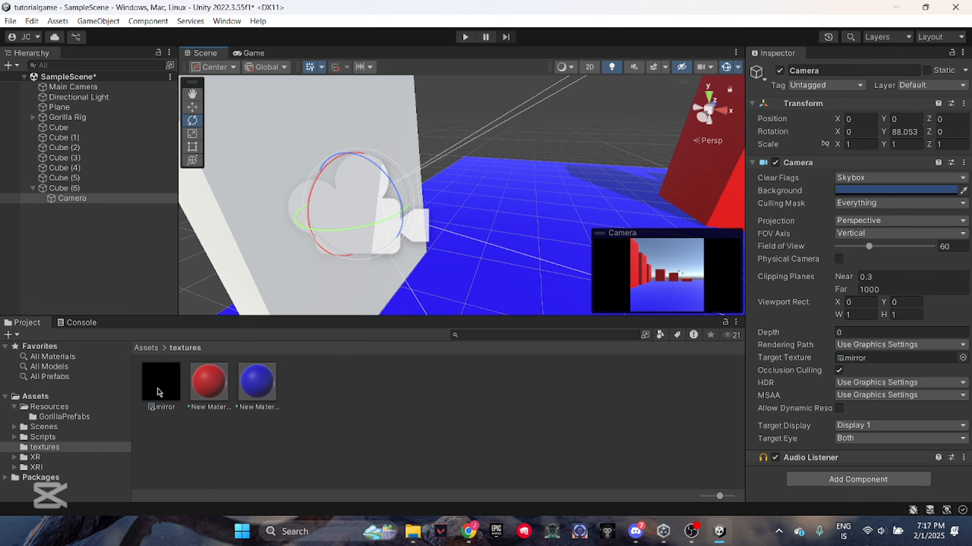
drag(160, 384, 267, 194)
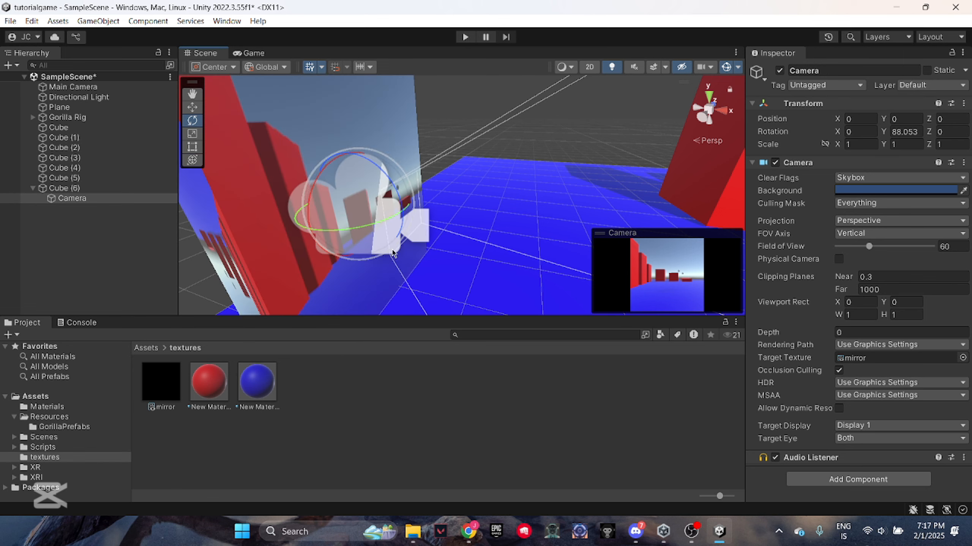
alt+drag(450, 229, 422, 213)
click(490, 465)
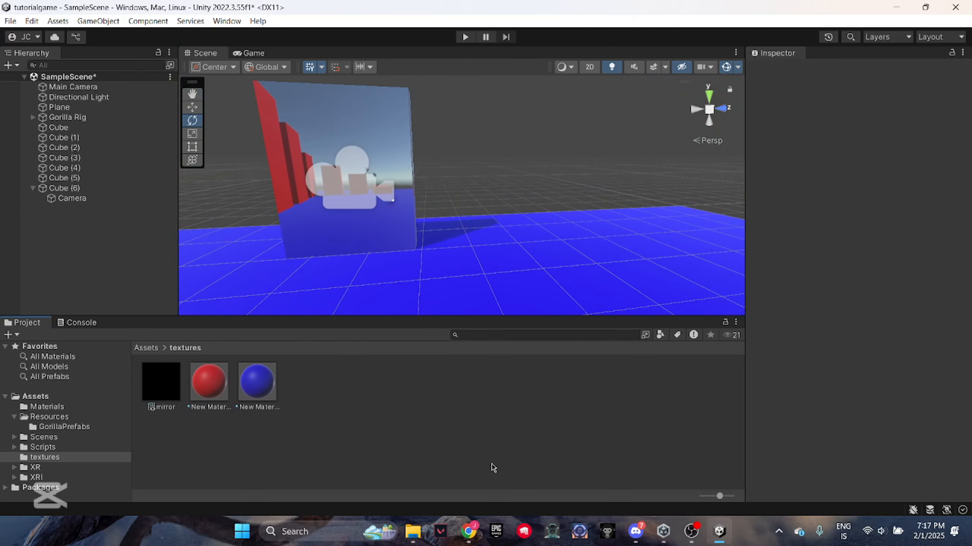
alt+drag(505, 230, 478, 218)
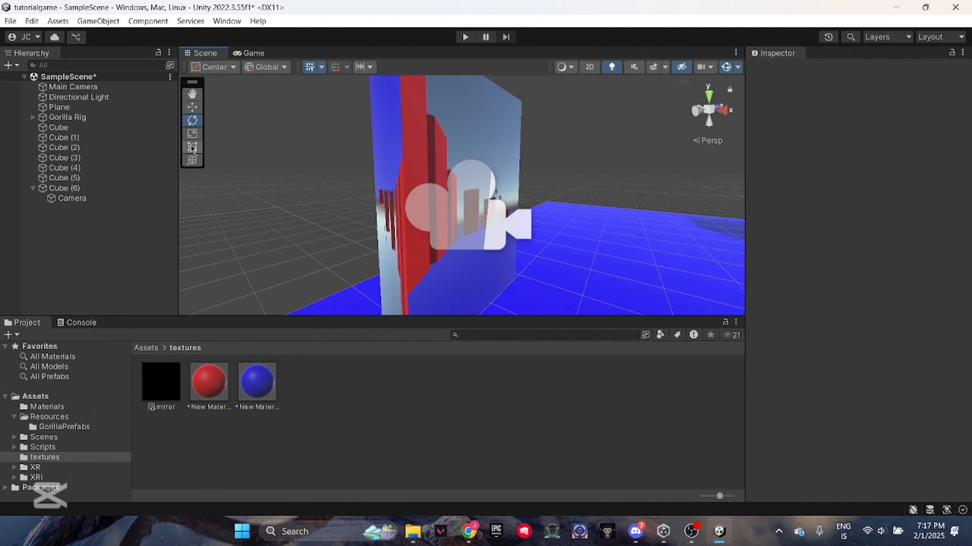
click(10, 65)
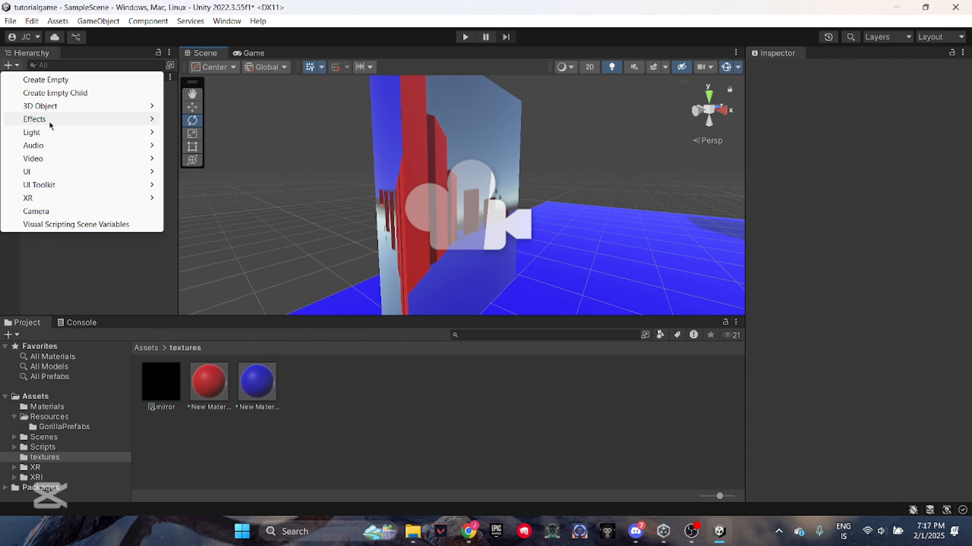
mouse_move(53, 106)
click(452, 433)
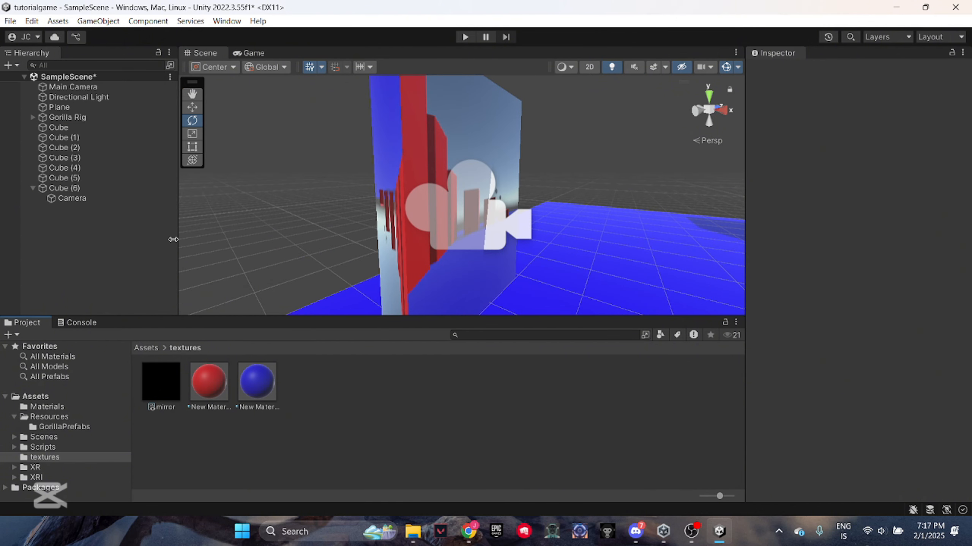
Duplicate the mirror panel Cube (6) together with its camera
click(76, 189)
right_click(79, 190)
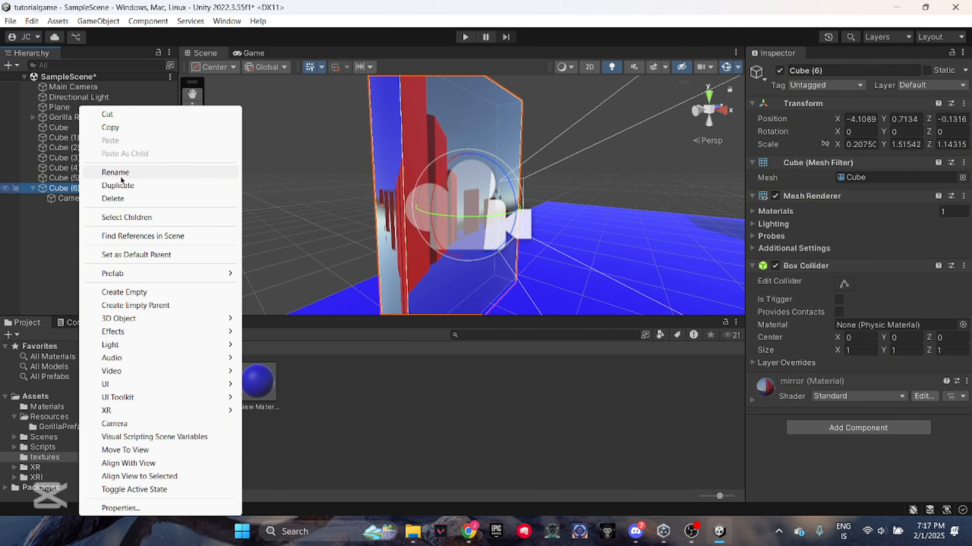
click(129, 188)
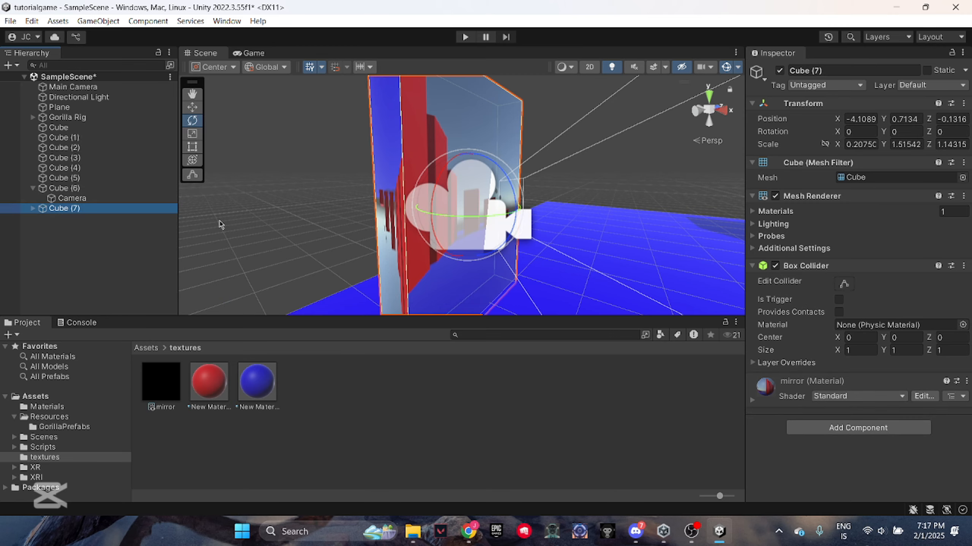
Scale the duplicated panel to about 0.23 × 1.70 × 1.28 and move it back to about X -4.163, behind the mirror
alt+drag(219, 169, 228, 146)
click(192, 134)
alt+drag(482, 163, 231, 192)
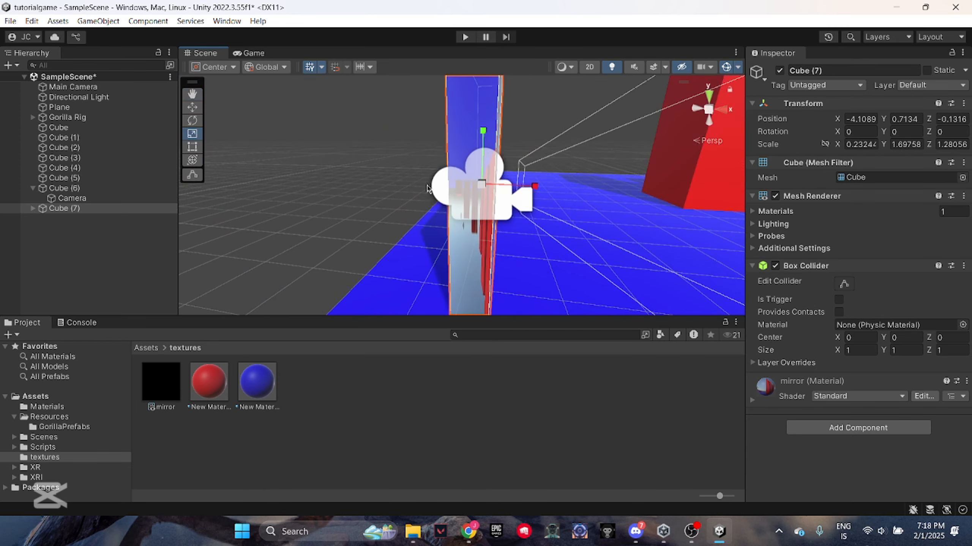
click(193, 107)
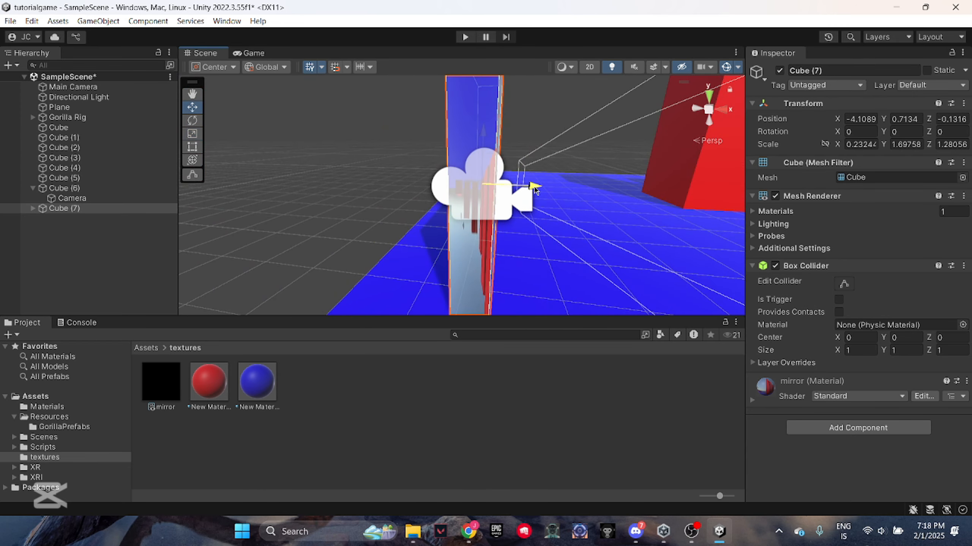
drag(533, 187, 400, 181)
Create another material in the textures folder and set its albedo colour to bright green
right_click(323, 385)
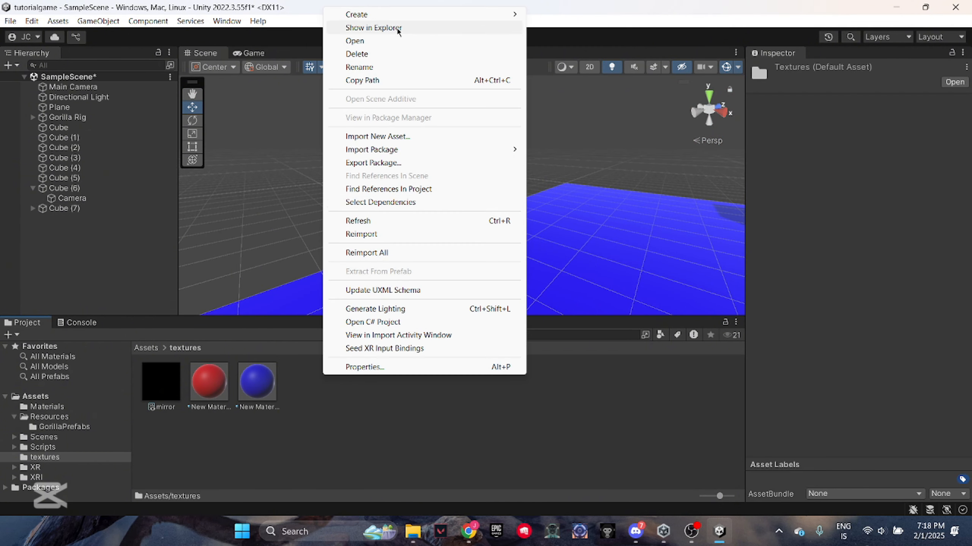
mouse_move(402, 17)
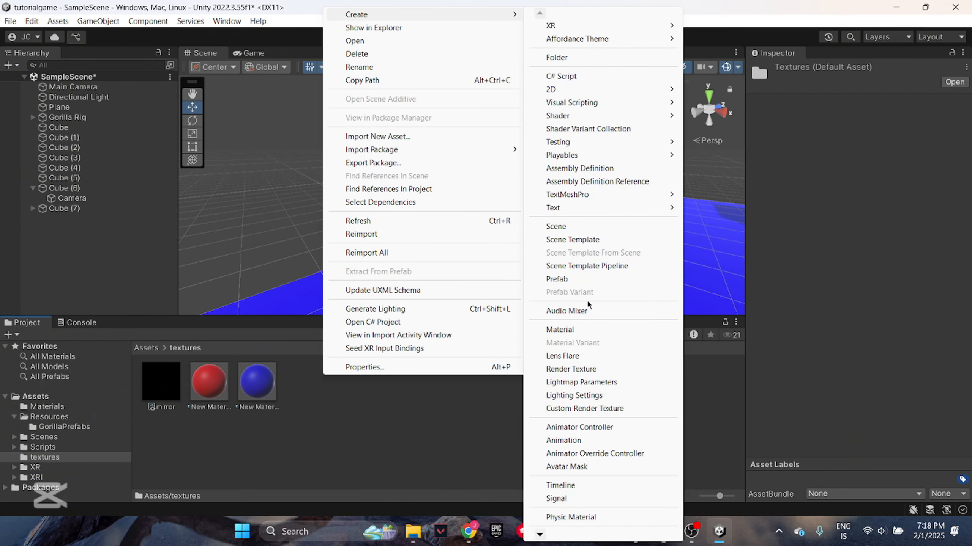
click(587, 330)
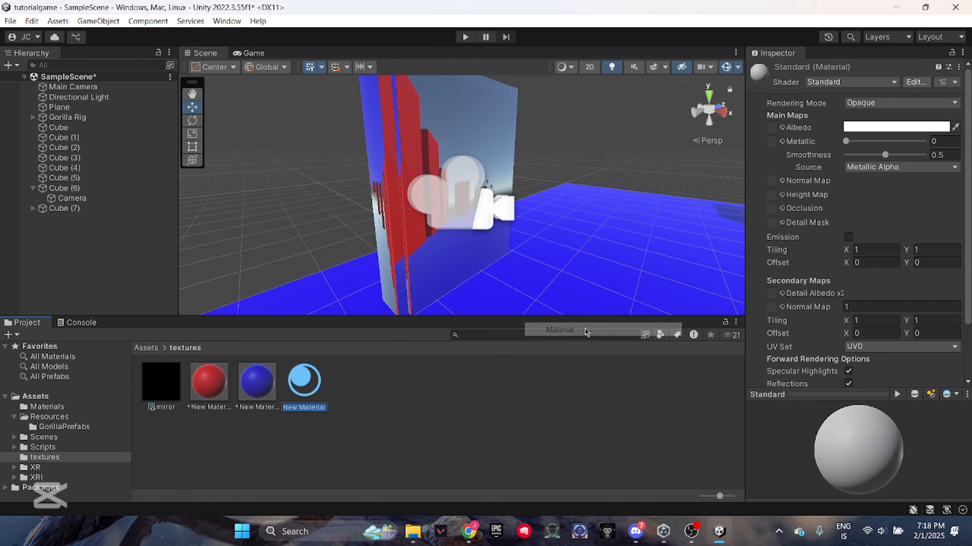
click(879, 129)
drag(953, 229, 943, 193)
click(478, 431)
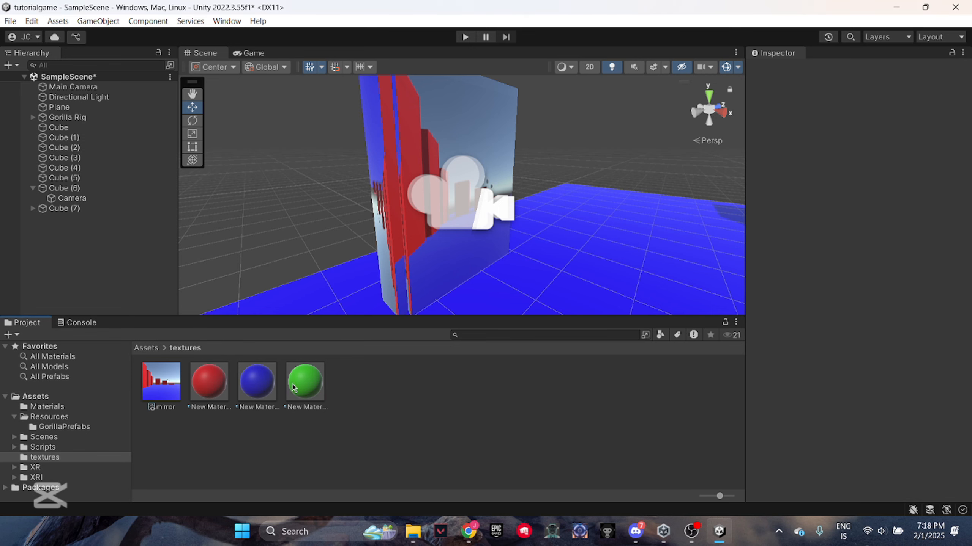
Apply the green material to the mirror's frame, Cube (7), and shift the frame to about Z -0.139
drag(295, 384, 387, 234)
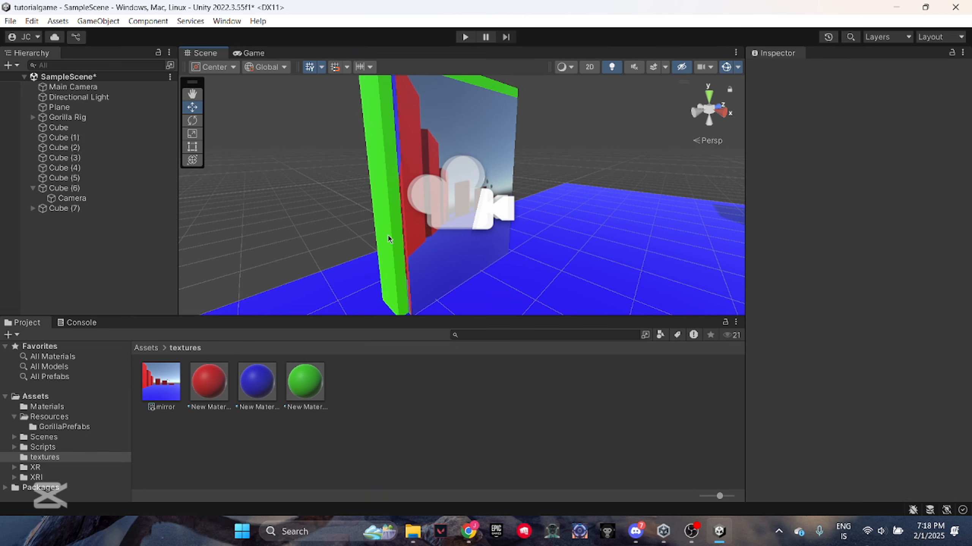
click(478, 439)
right_drag(517, 238, 380, 141)
click(398, 152)
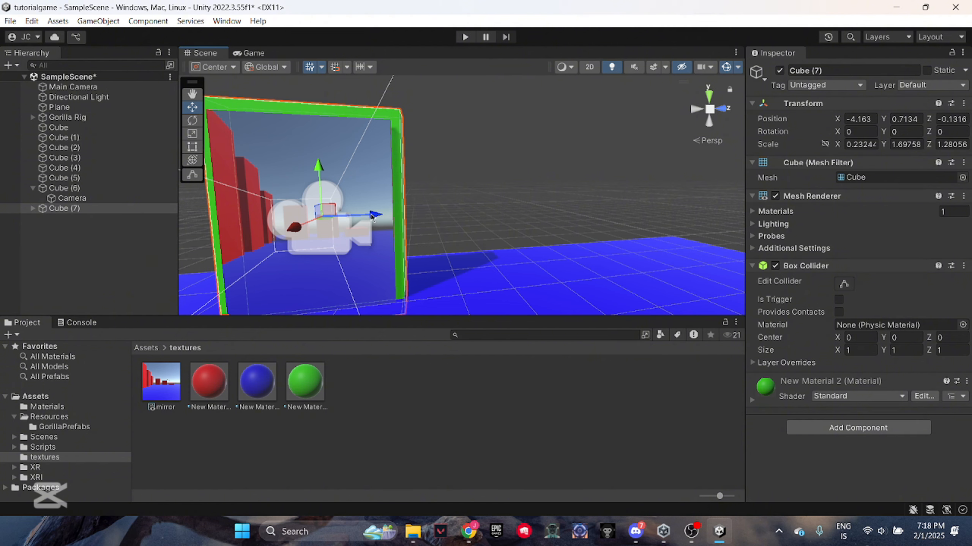
drag(373, 216, 372, 217)
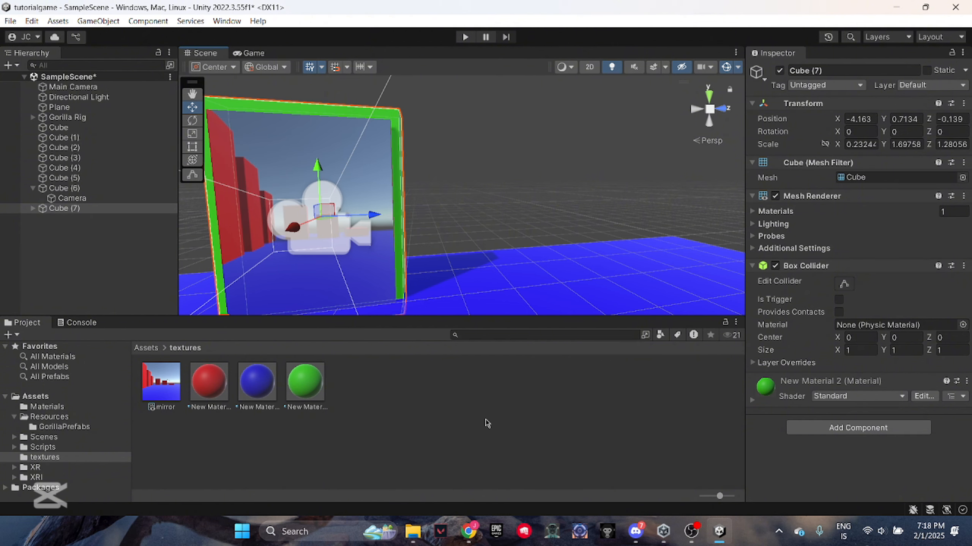
click(487, 424)
Move the mirror panel Cube (6) back into the green frame at about X -4.137
right_drag(451, 195, 483, 242)
click(438, 180)
drag(554, 221, 550, 221)
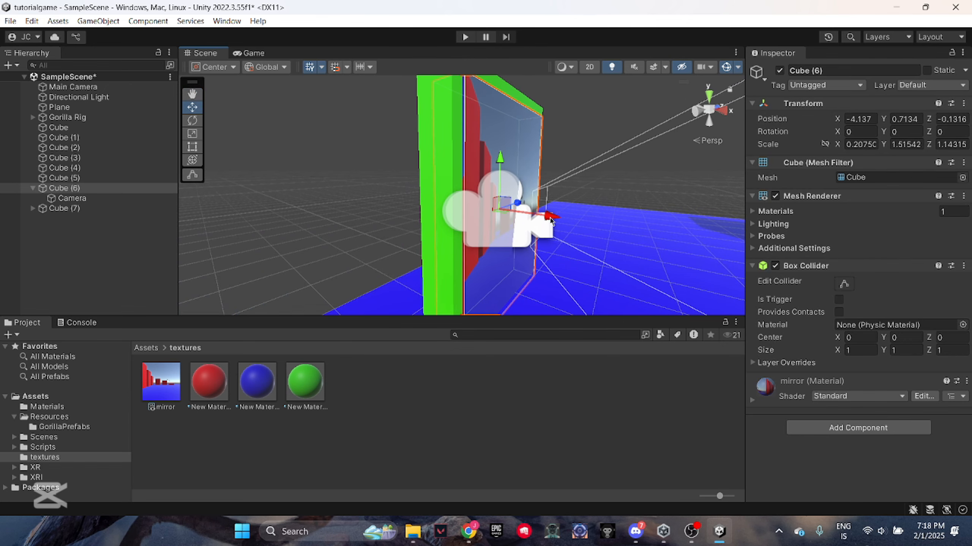
click(508, 383)
right_drag(508, 264, 596, 285)
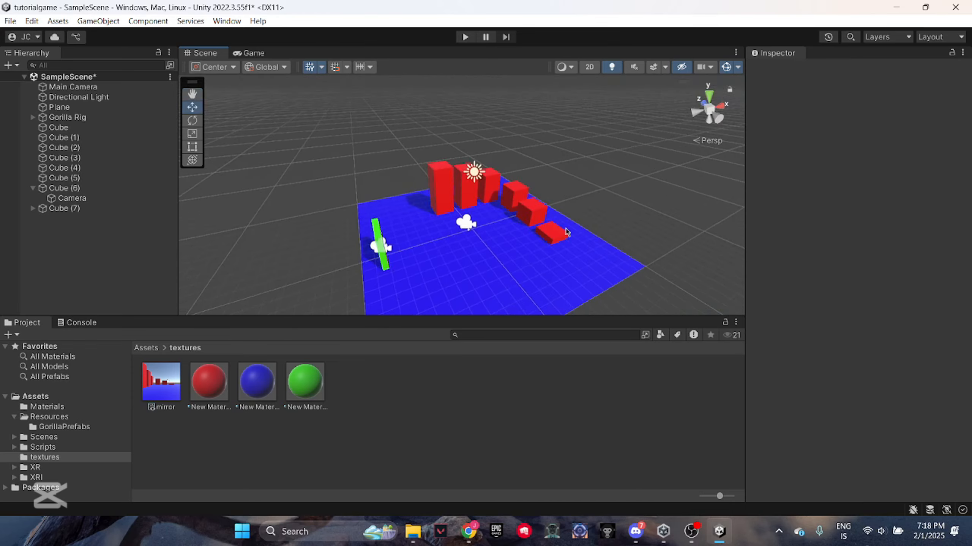
right_drag(568, 232, 435, 224)
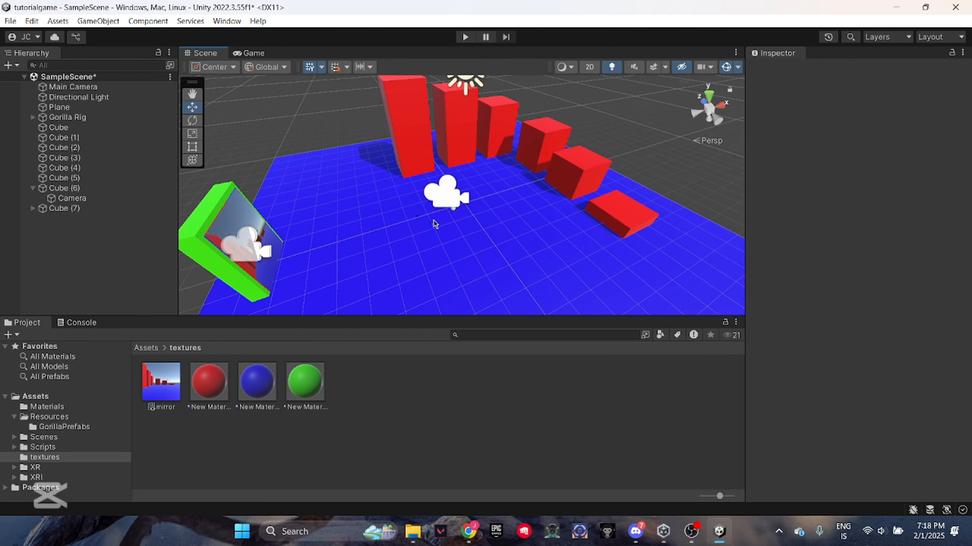